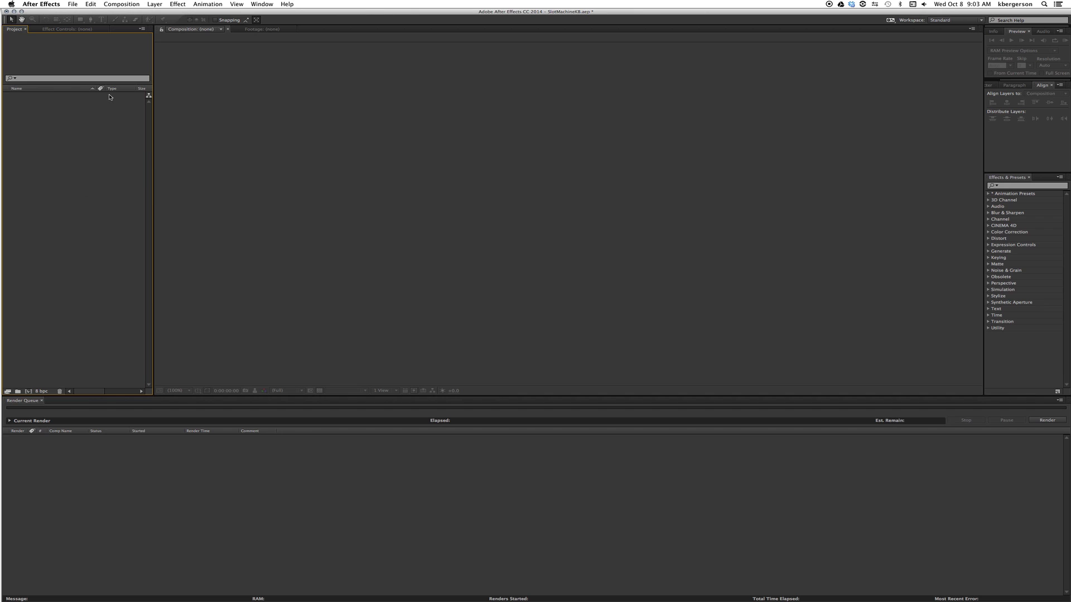
- Import the SlotMachine Assets folder and its 4 items into the project
double_click(84, 139)
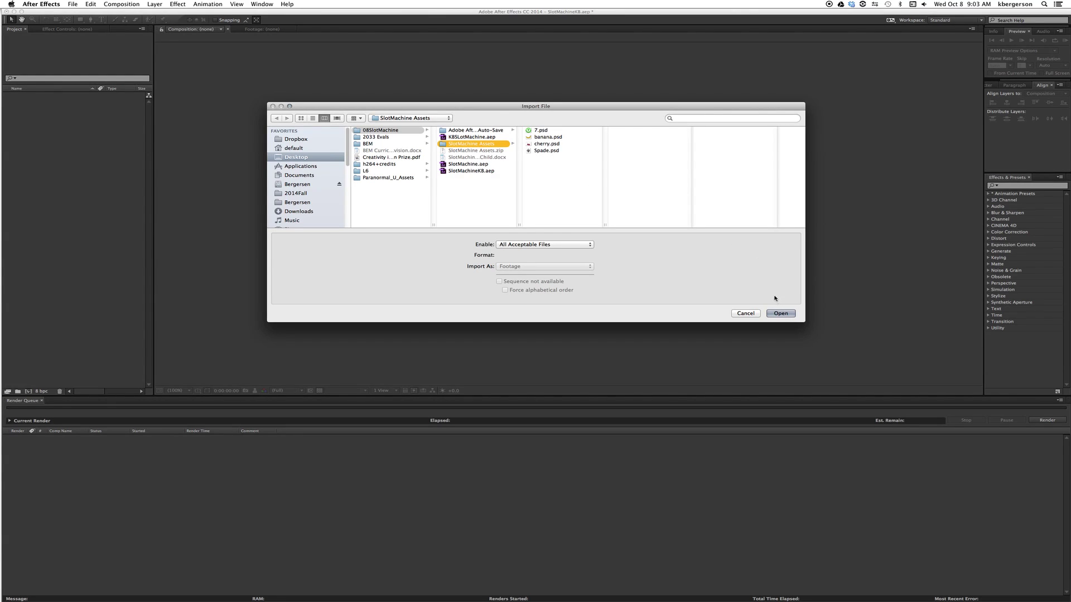
click(780, 314)
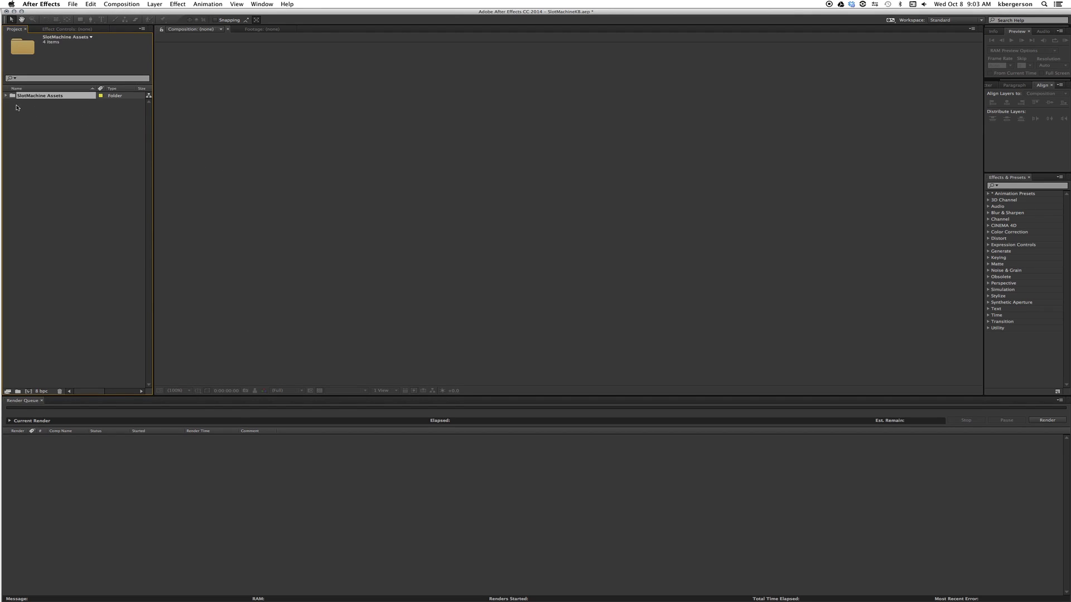
- Create a 1920×1080 composition named SlotMachineK8
click(28, 392)
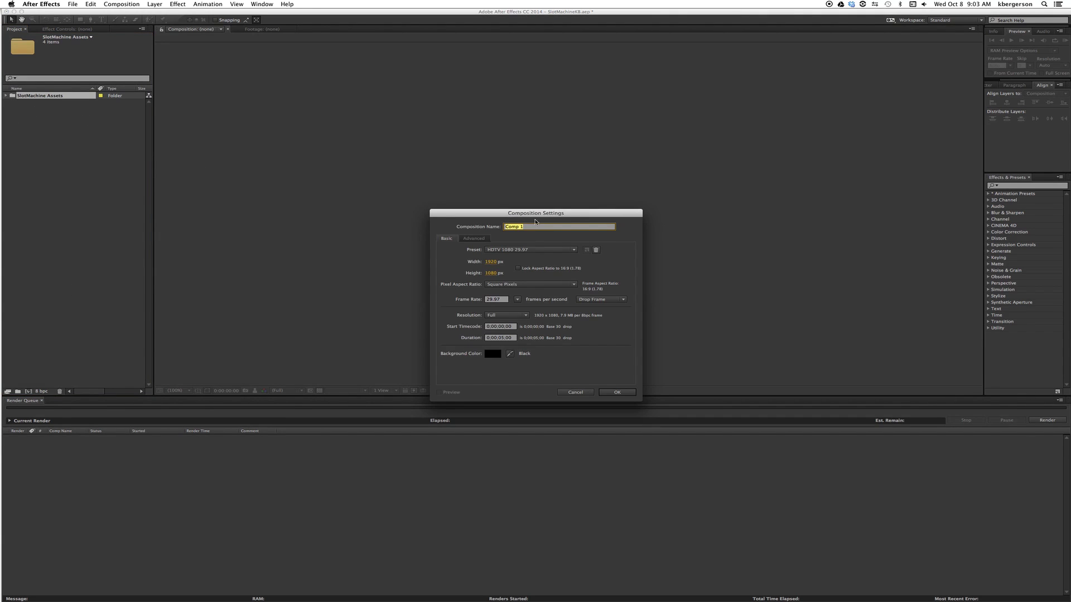
text(SlotMachineKB)
click(616, 392)
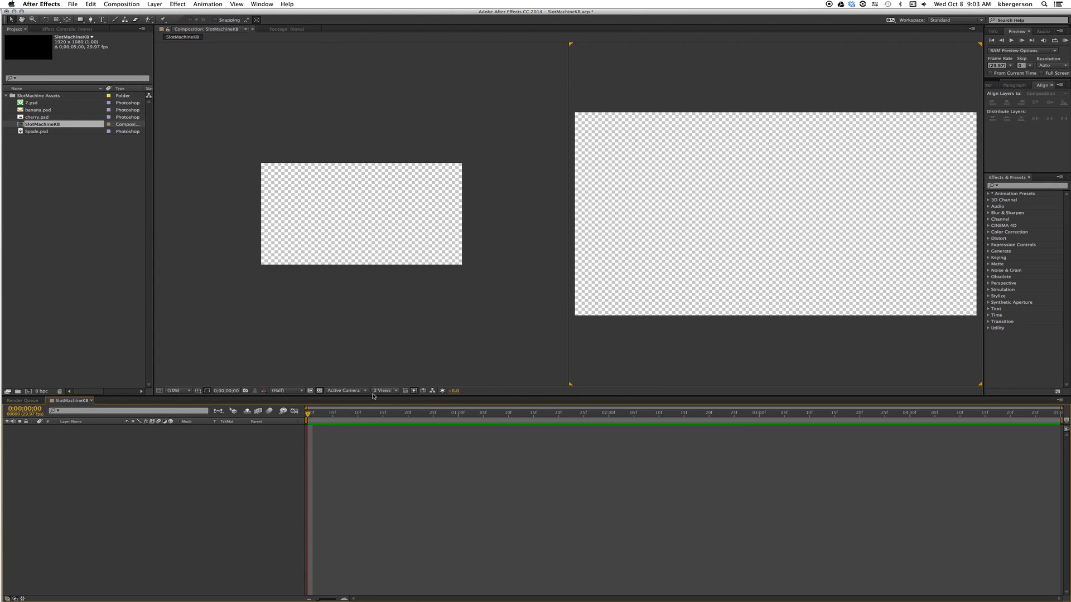
- Split the viewer into 2 Views - Horizontal with the left view set to Left, and move SlotMachineK8 to the project root
click(396, 393)
click(385, 397)
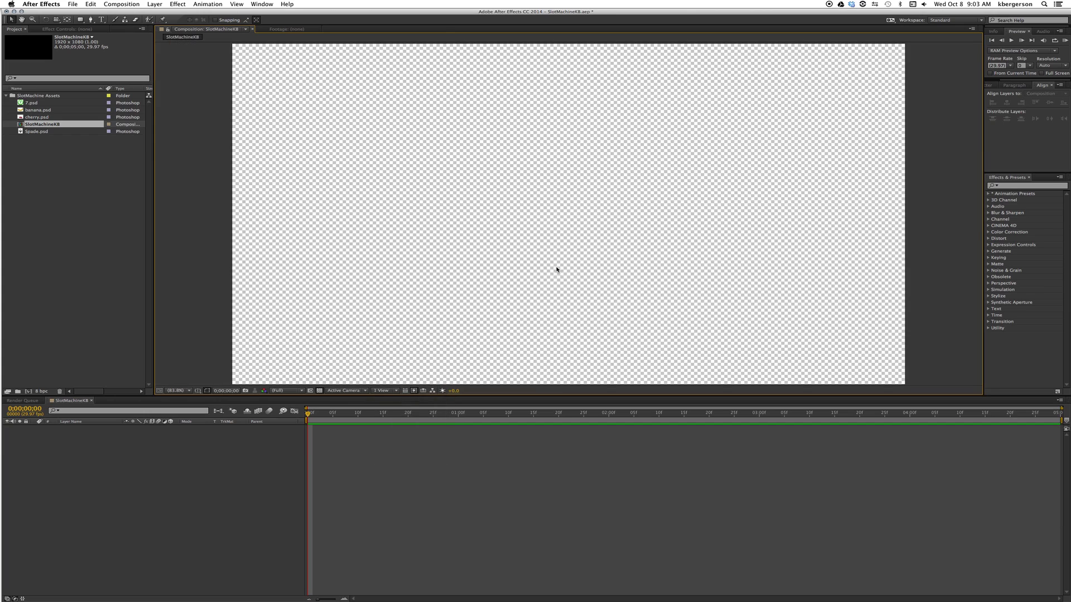
click(397, 393)
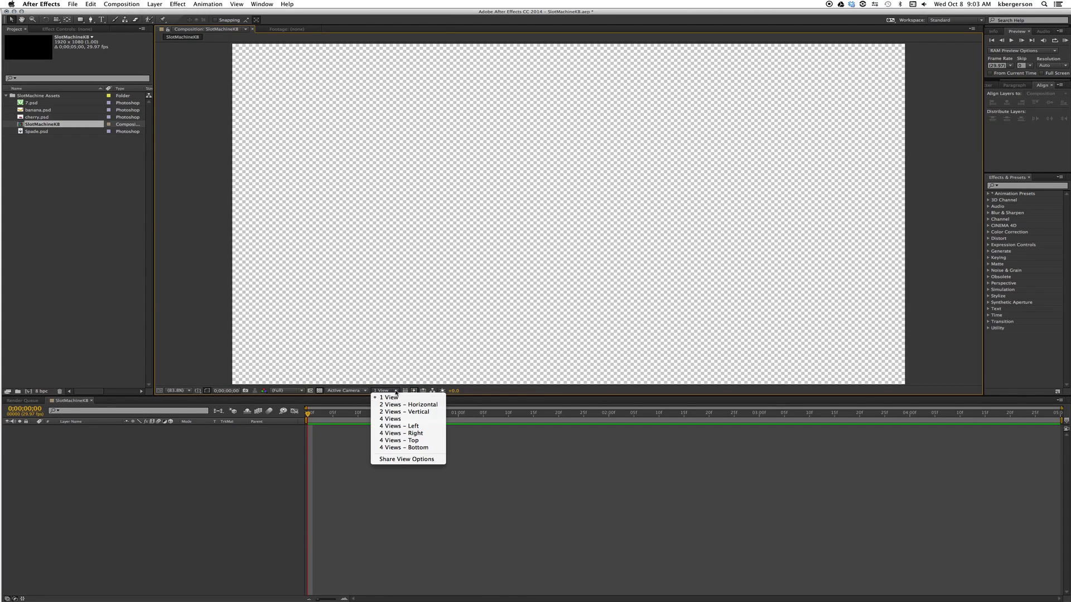
click(397, 404)
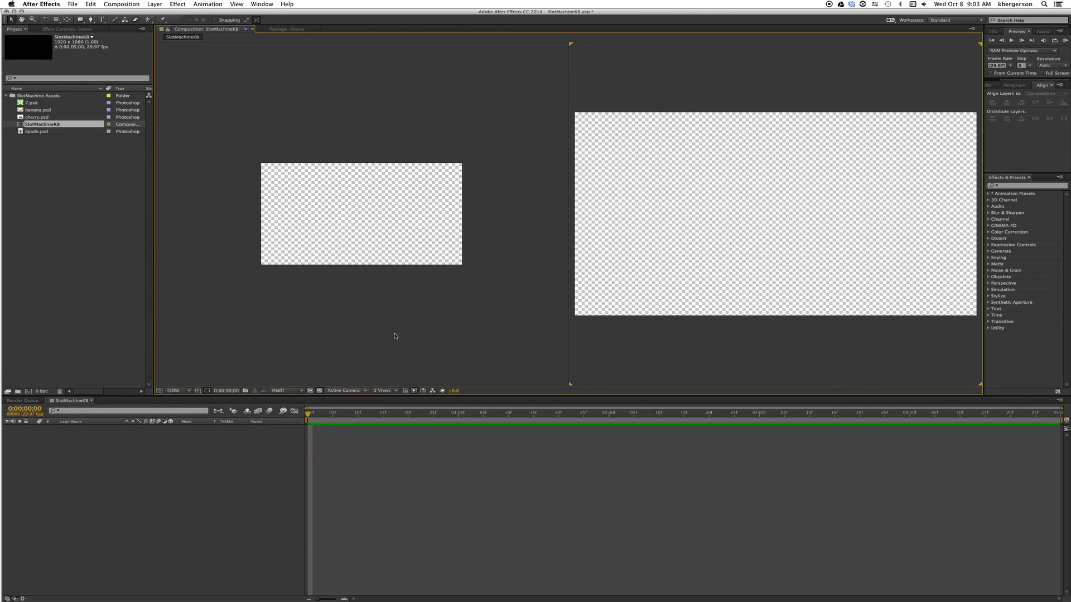
click(408, 317)
click(366, 393)
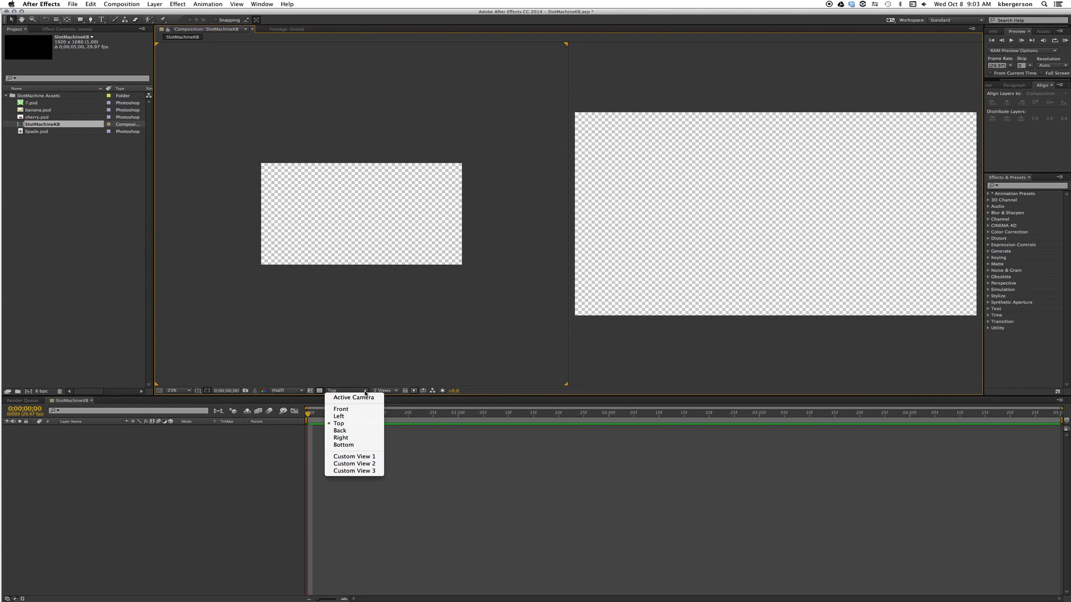
click(361, 419)
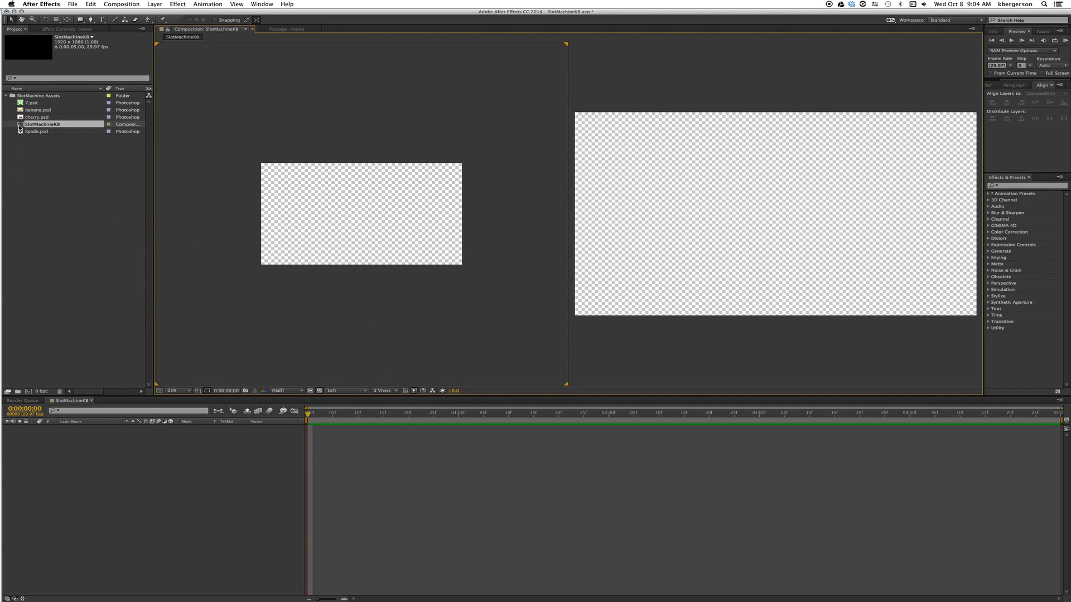
drag(19, 129, 28, 143)
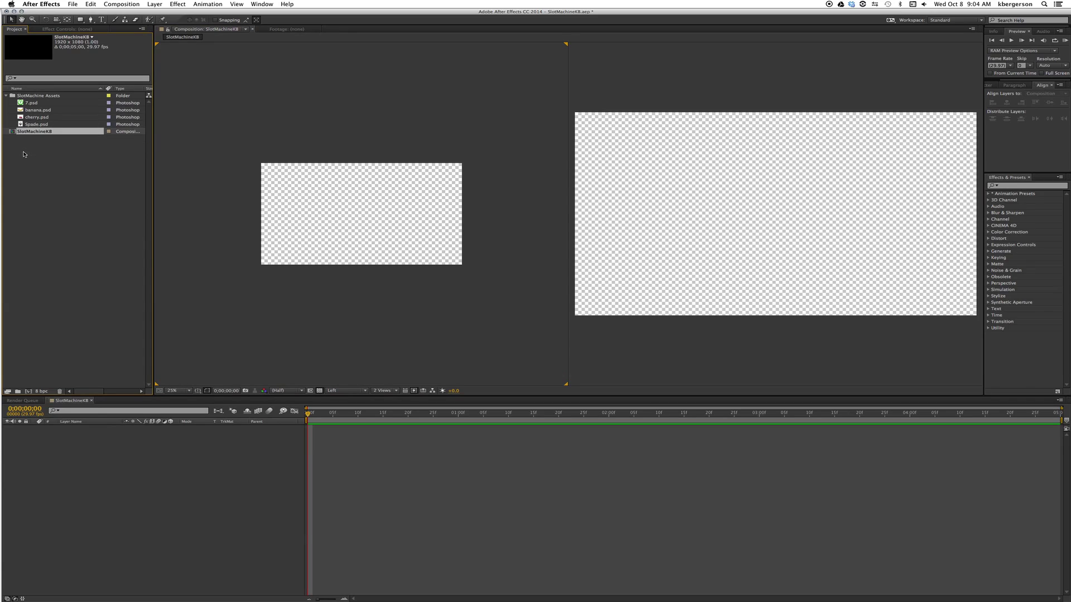
click(32, 124)
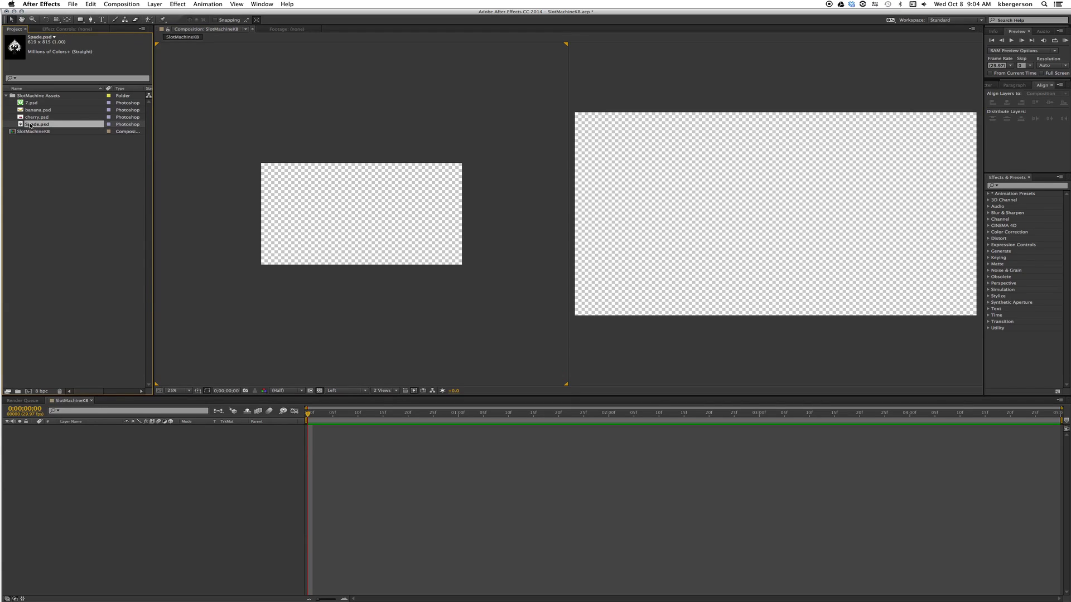
- Add the Spade, cherry, banana and 7 PSDs as layers in SlotMachineK8
shift+click(32, 103)
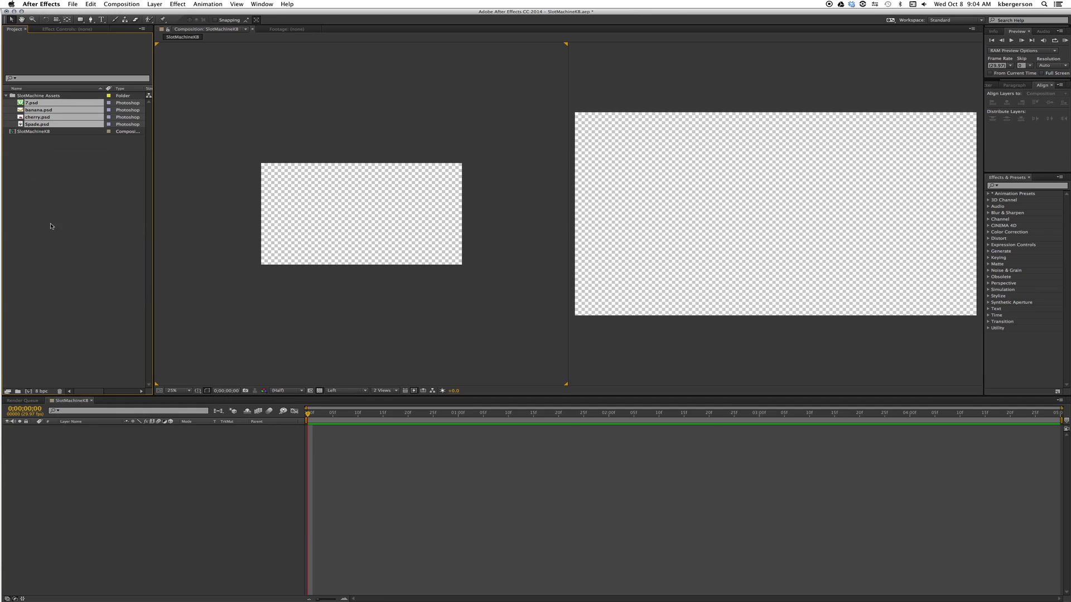
drag(51, 226, 90, 473)
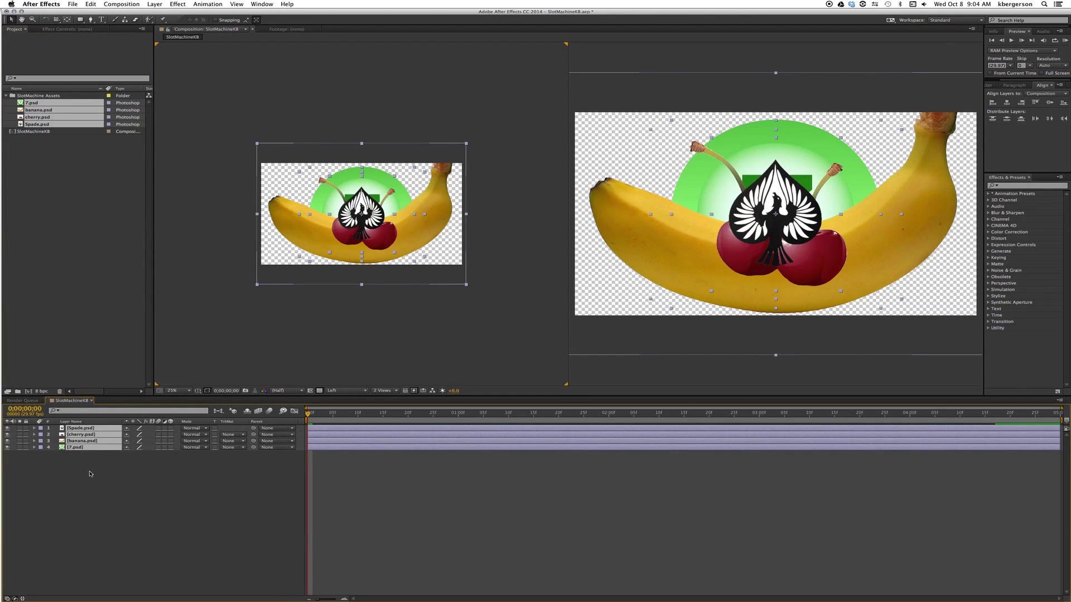
click(90, 474)
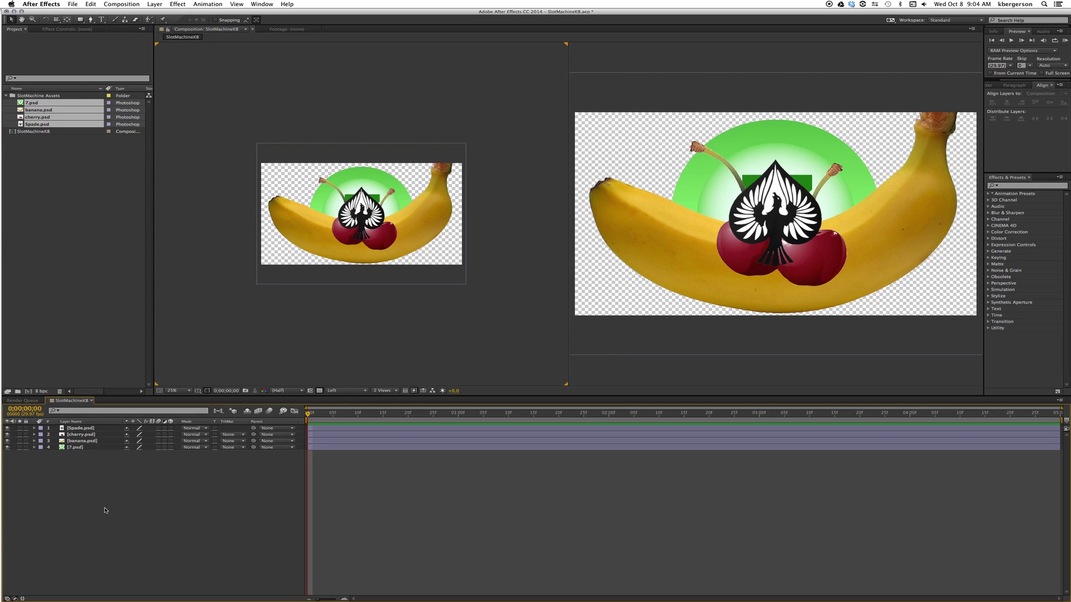
- Shrink cherry to 60%, banana to 26% and 7 to 55% scale
key(super+a)
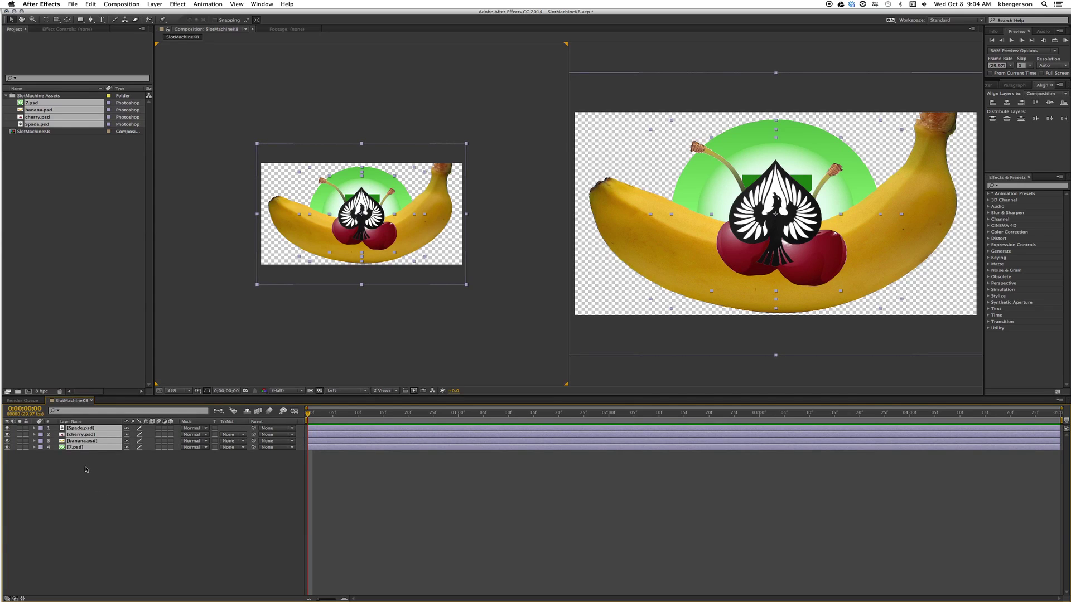
key(s)
click(89, 494)
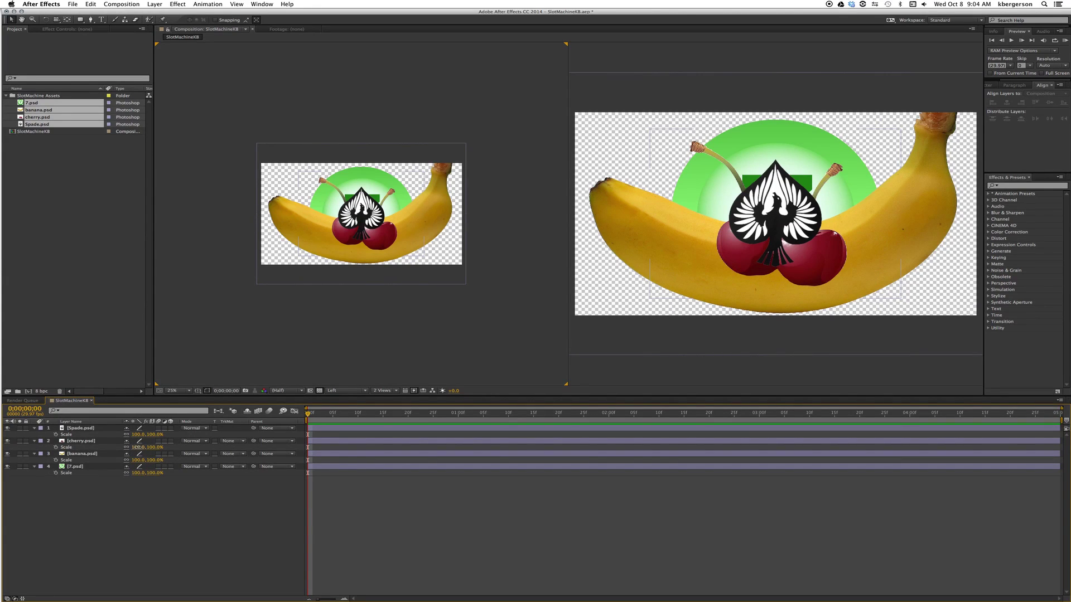
drag(136, 448, 109, 460)
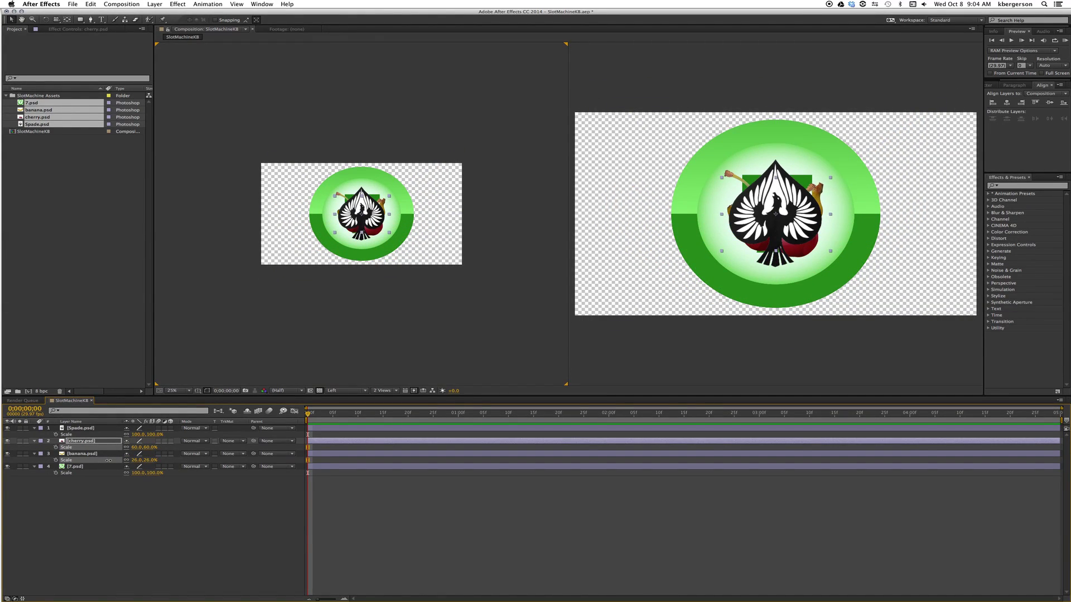
click(109, 460)
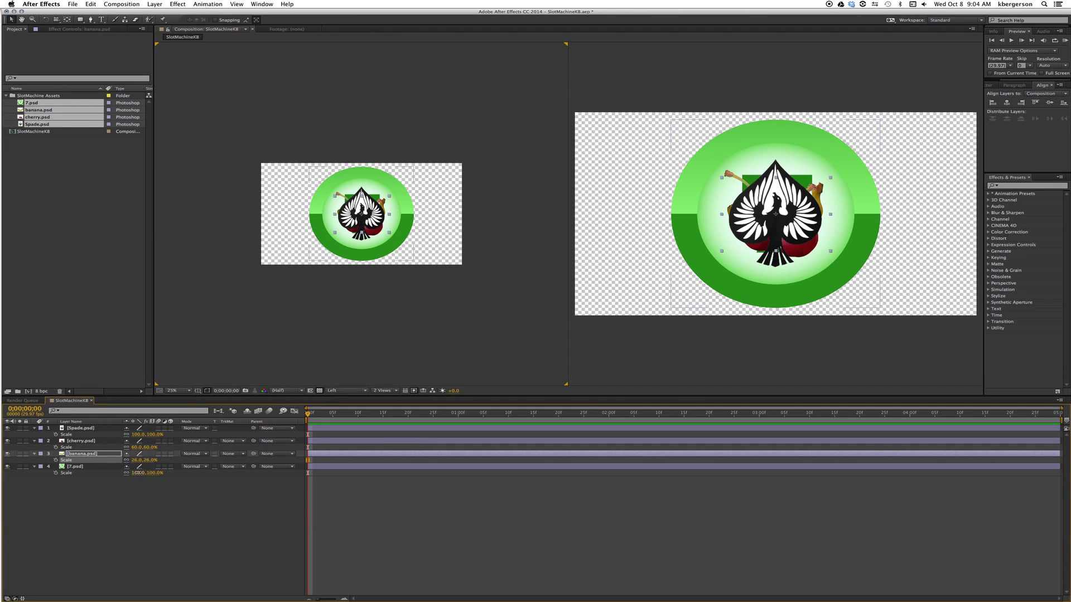
drag(136, 473, 120, 473)
click(120, 474)
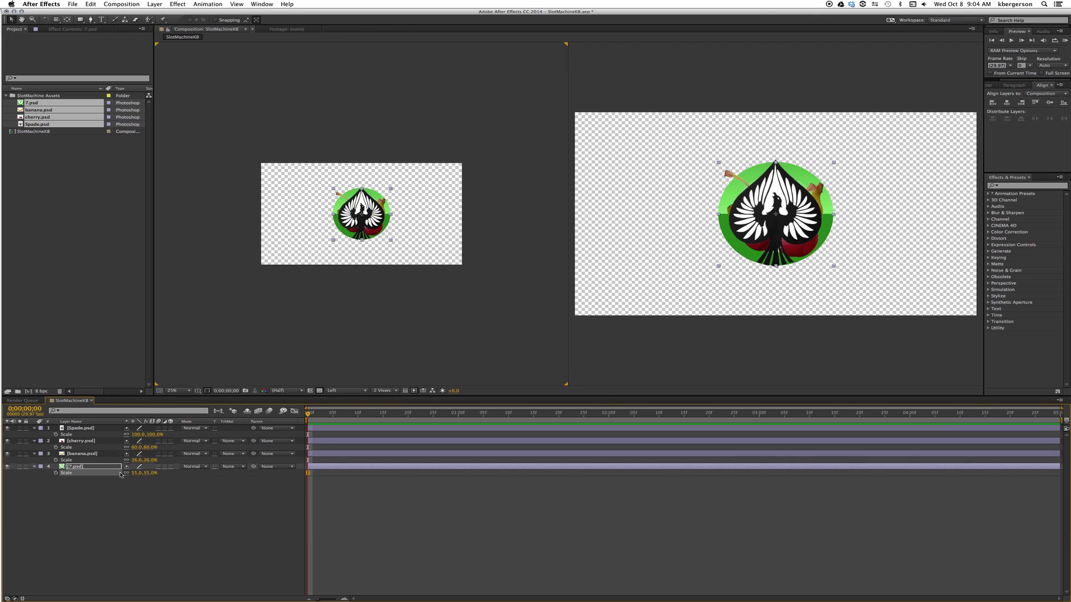
- Make all four layers 3D and set their Z position to -750
click(116, 488)
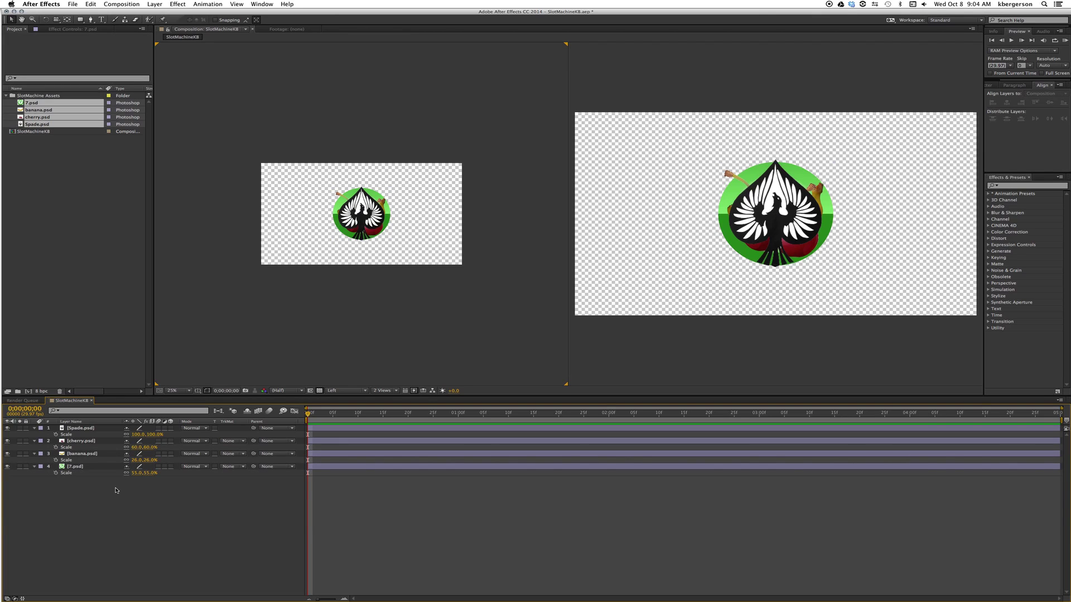
key(super+a)
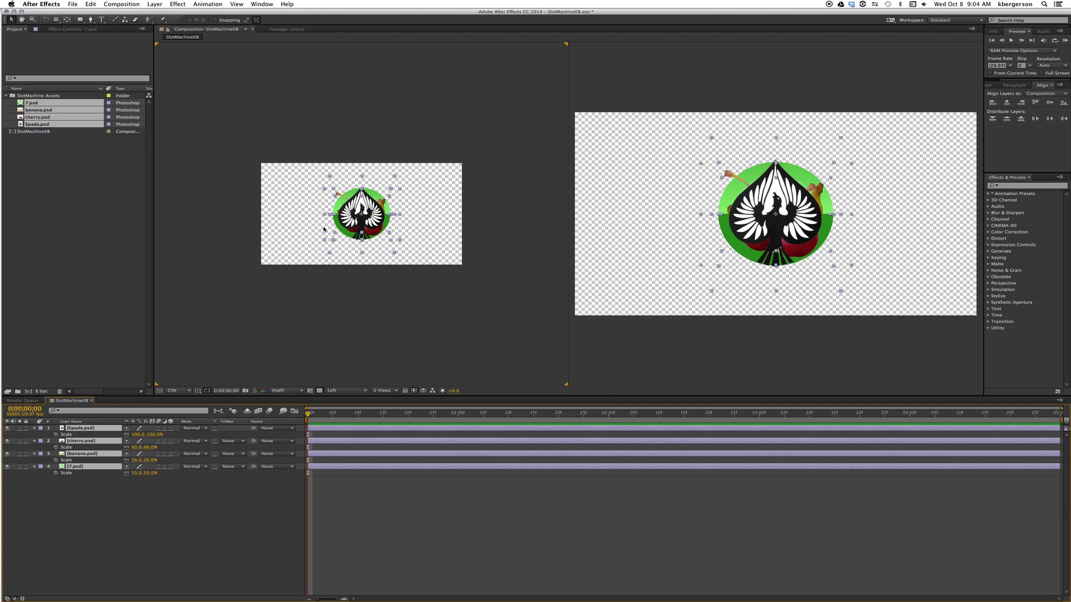
click(170, 428)
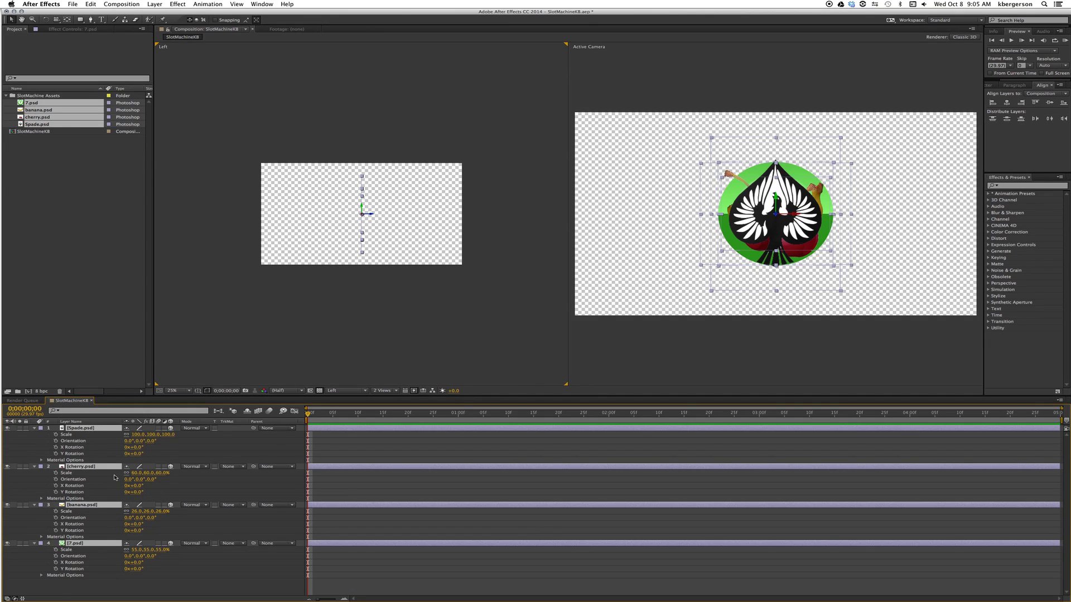
key(p)
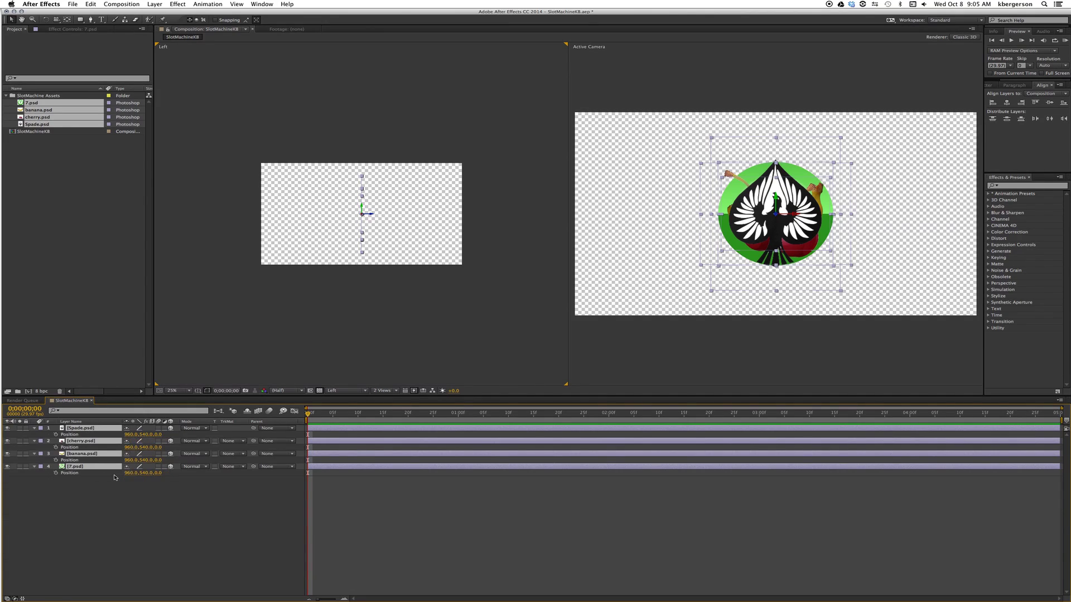
click(159, 435)
text(-750)
key(Return)
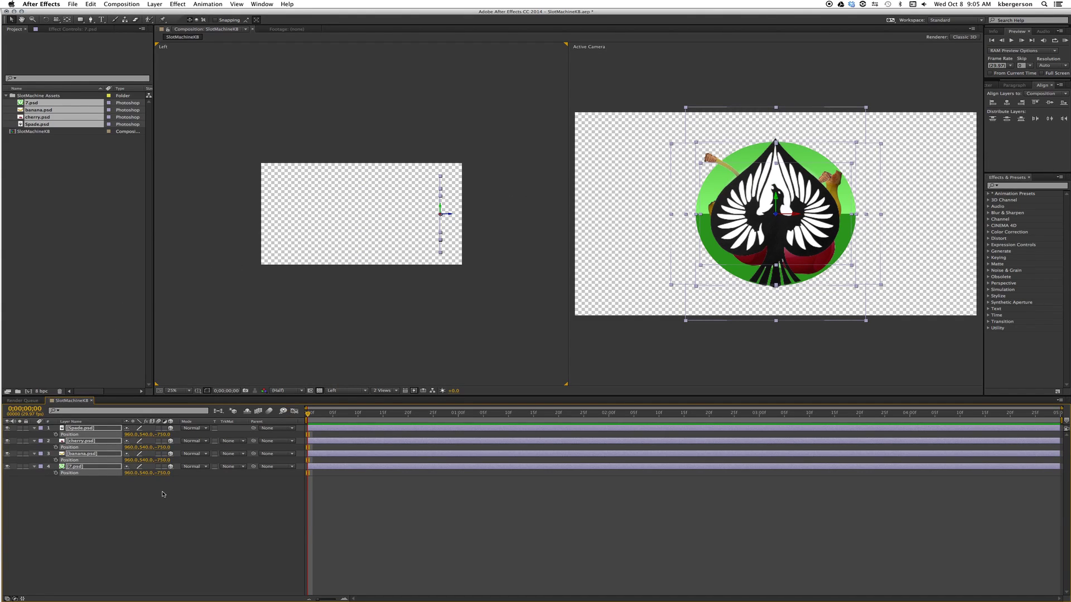
- Scale all four layers down together to Spade 83%, cherry 43%, banana 9%, 7 38%
key(s)
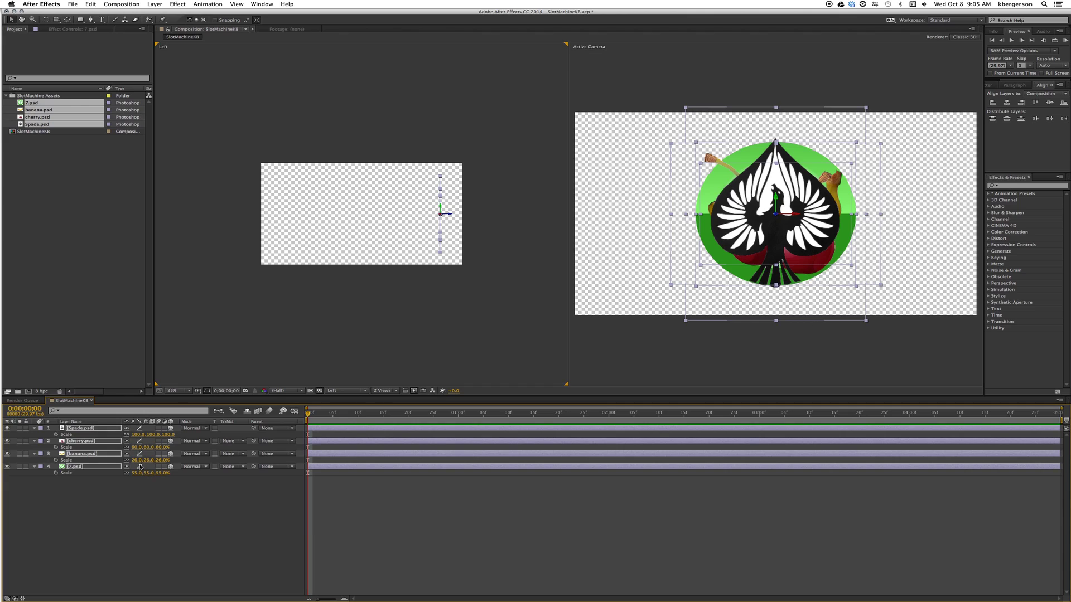
drag(135, 460, 132, 461)
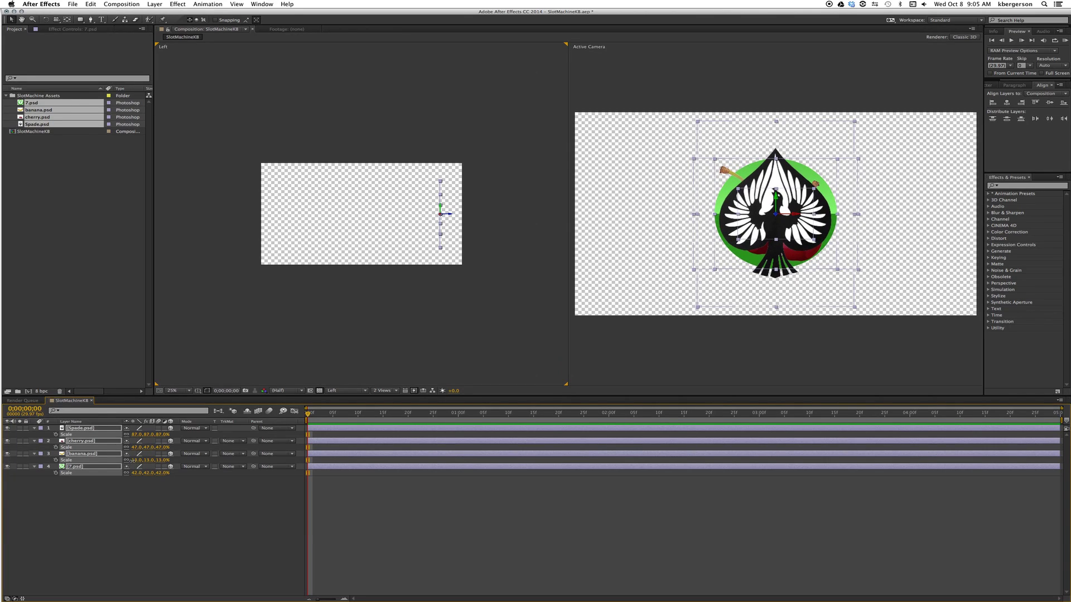
drag(133, 460, 129, 460)
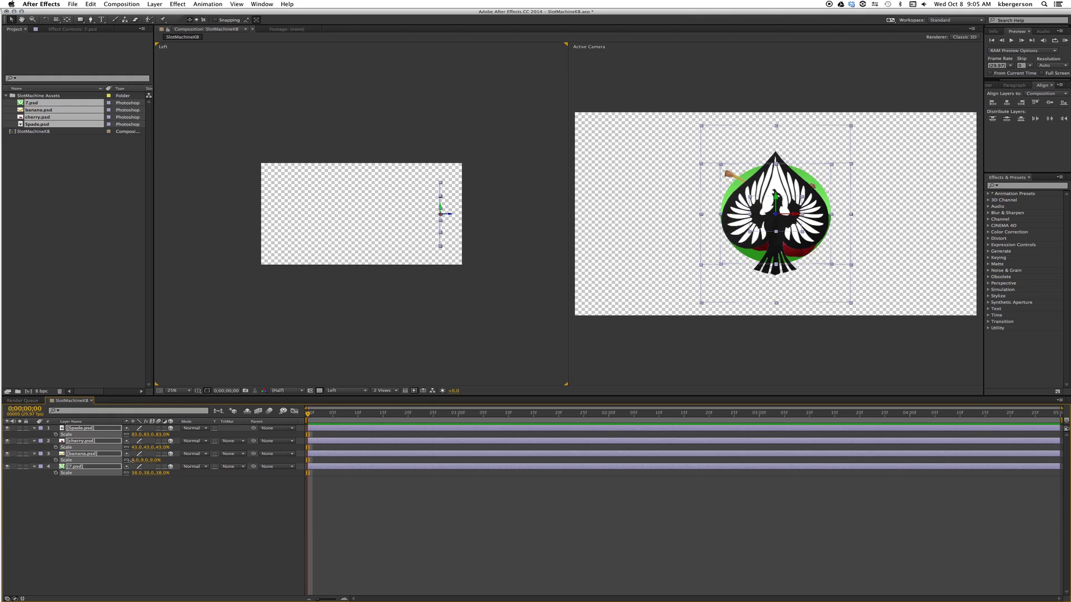
click(109, 551)
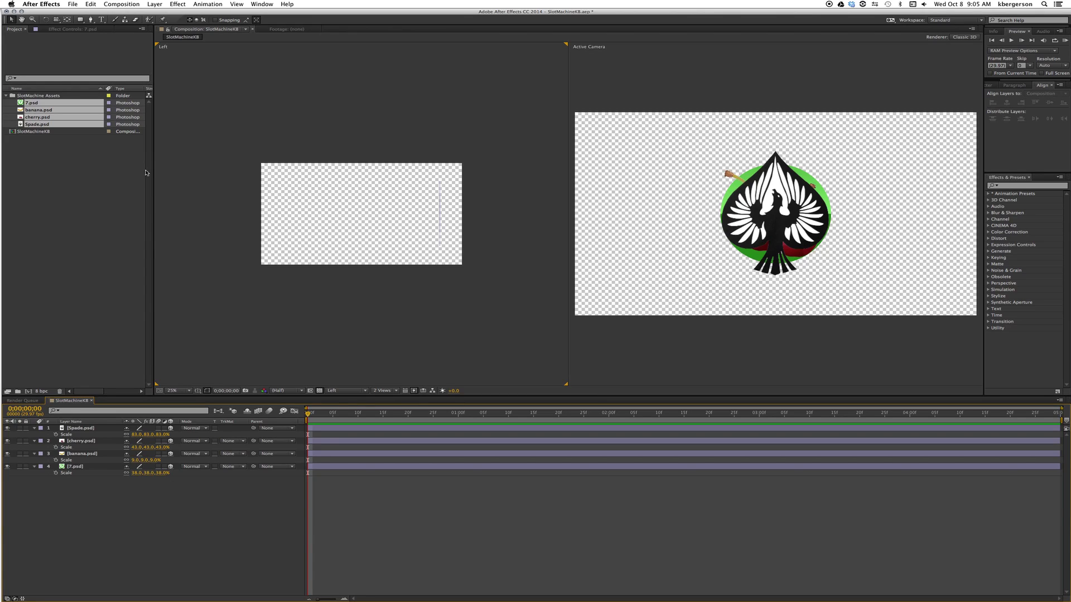
- Add a 3D null object layer named Master Rotation
click(159, 4)
mouse_move(246, 13)
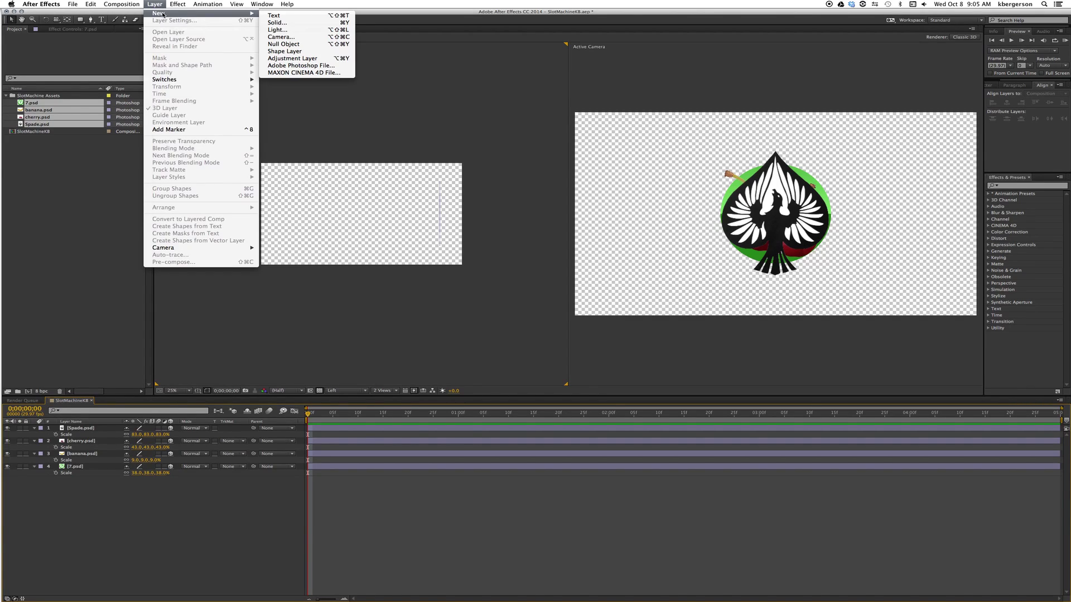
click(288, 45)
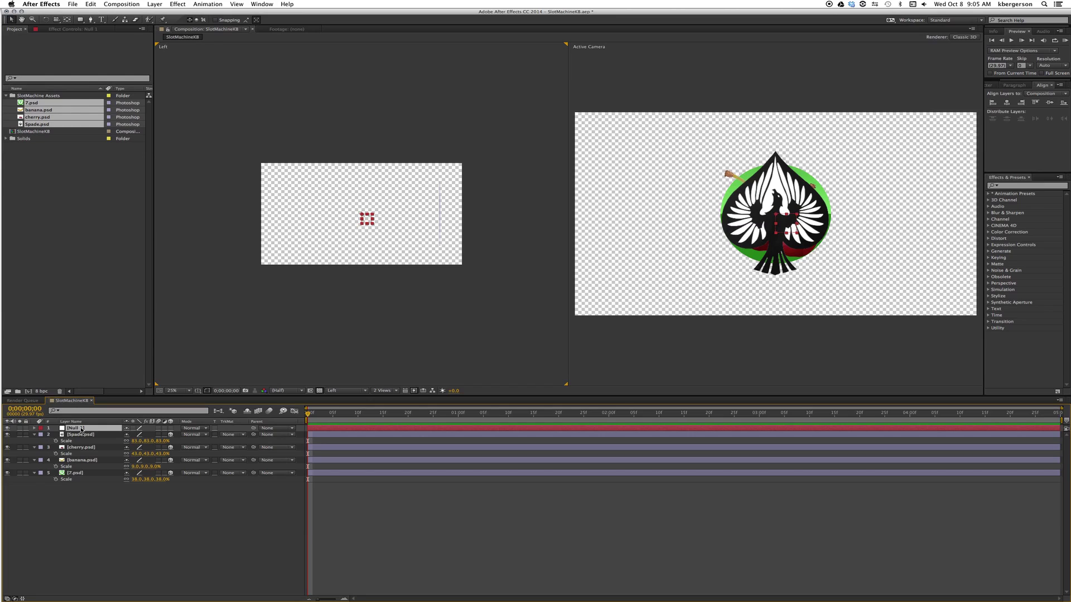
key(Return)
text(Master Rotation)
key(Return)
click(171, 428)
- Reveal the rotation properties of all layers, then deselect them
key(super+a)
key(r)
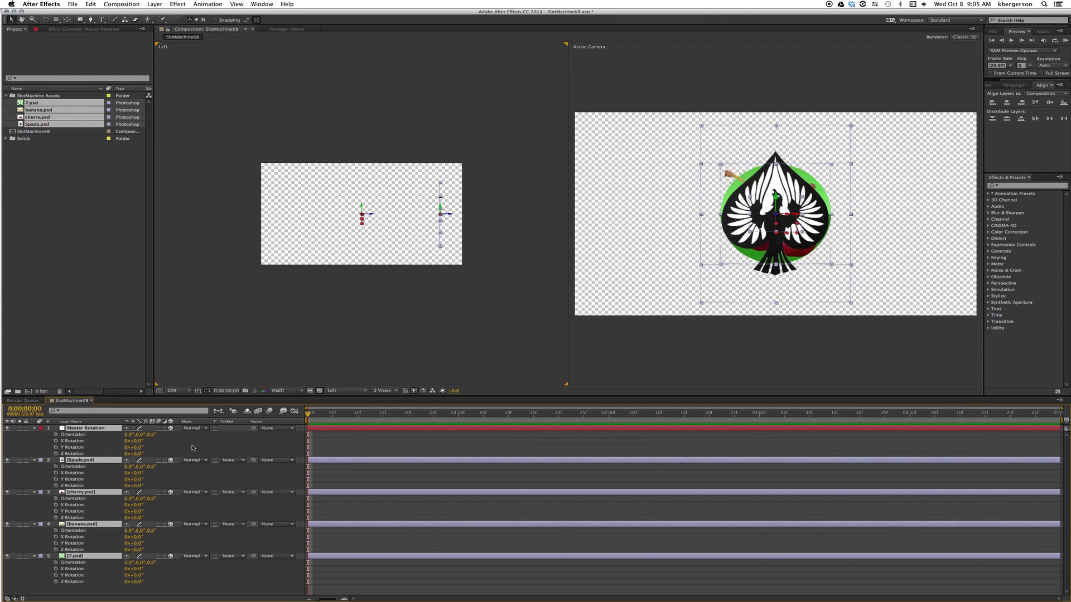
key(super+shift+a)
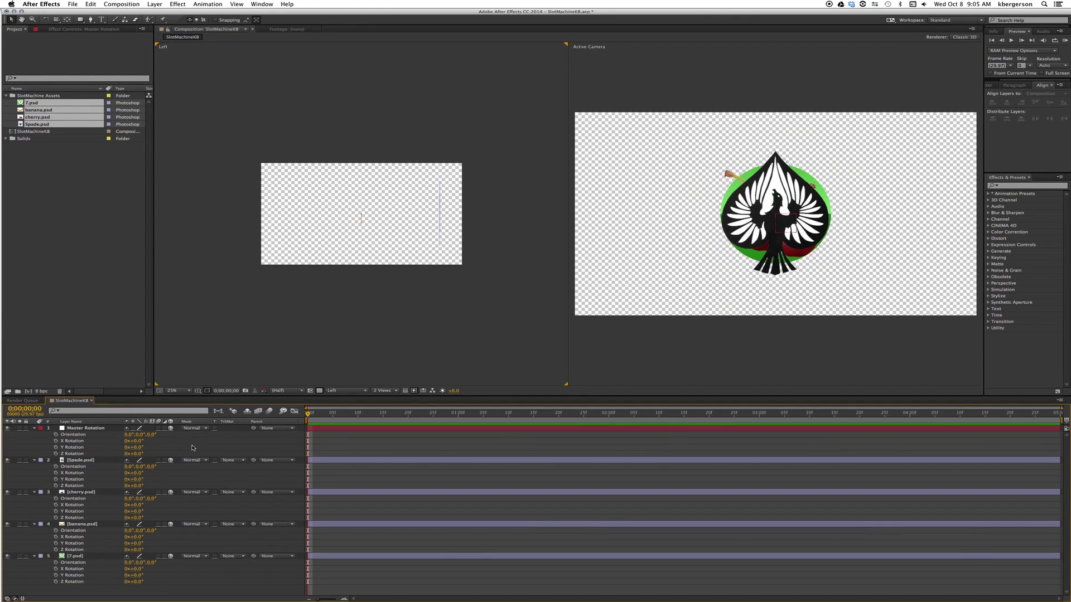
- Parent Spade.psd to Master Rotation and set its X Rotation to 90°
click(87, 460)
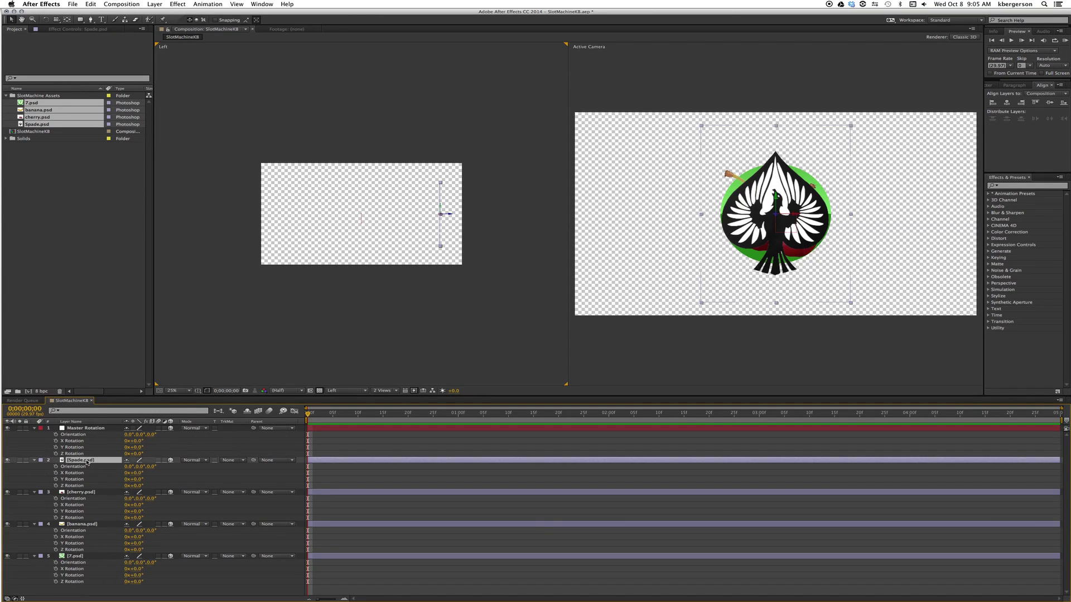
click(36, 461)
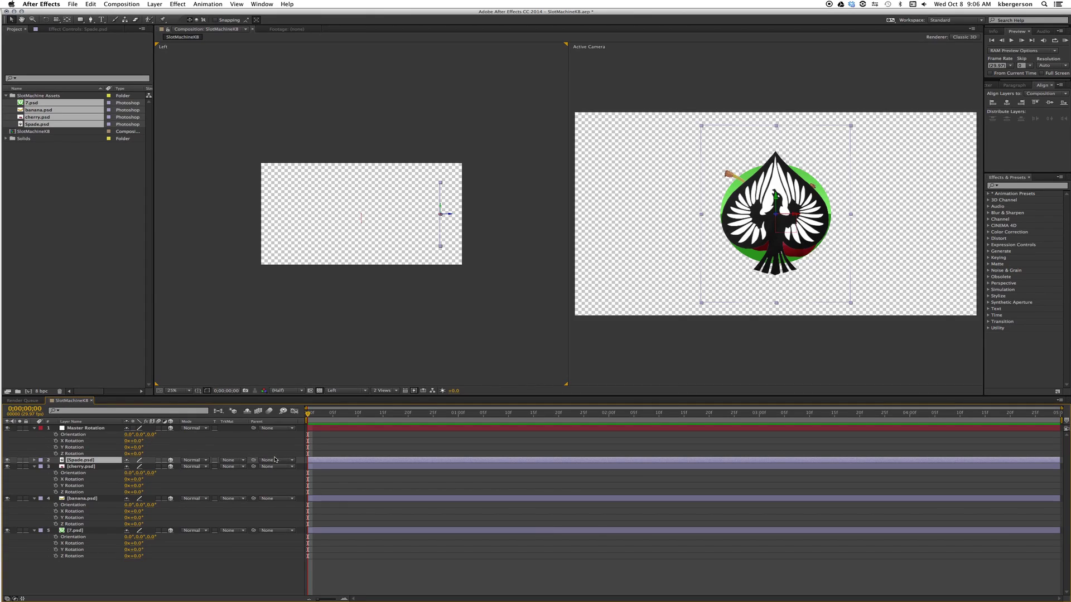
drag(253, 461, 105, 430)
click(138, 441)
text(90)
key(Return)
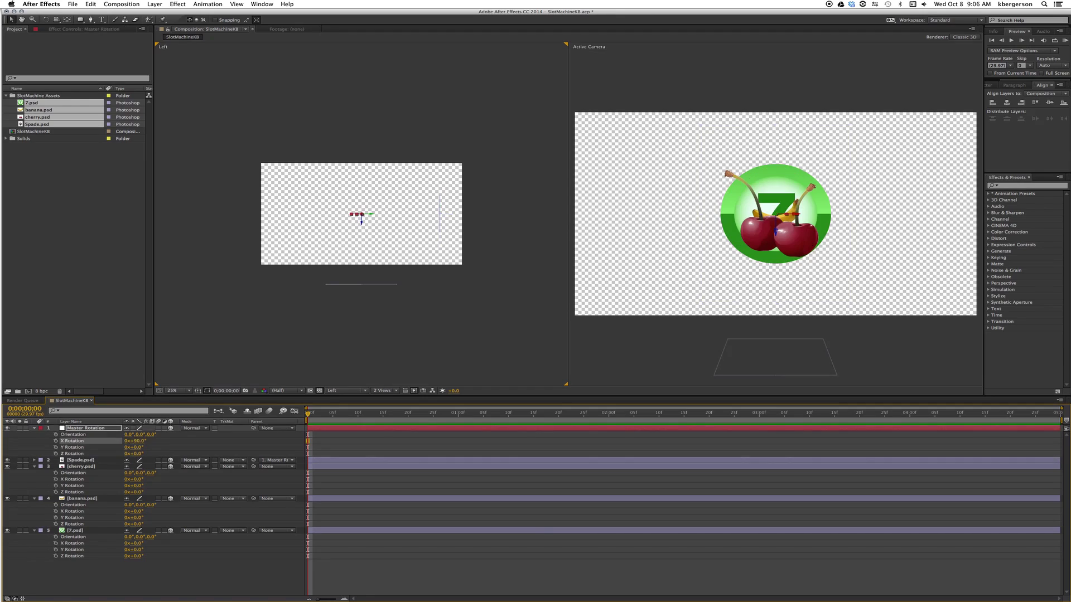
- Parent cherry.psd to Master Rotation and raise its X Rotation to 180°
drag(254, 466, 87, 429)
click(34, 466)
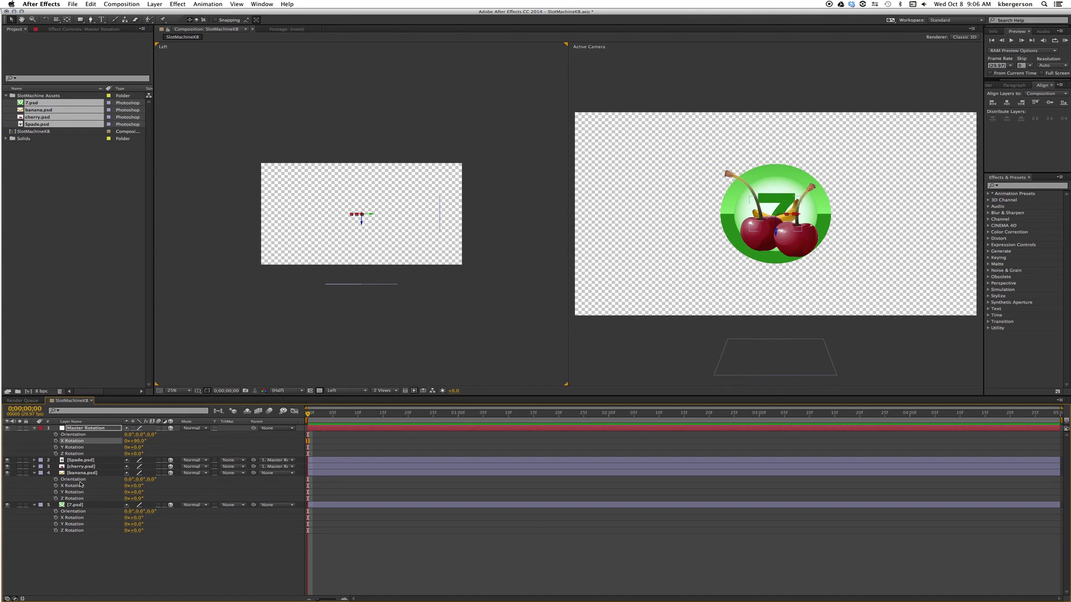
click(136, 441)
text(180)
key(Return)
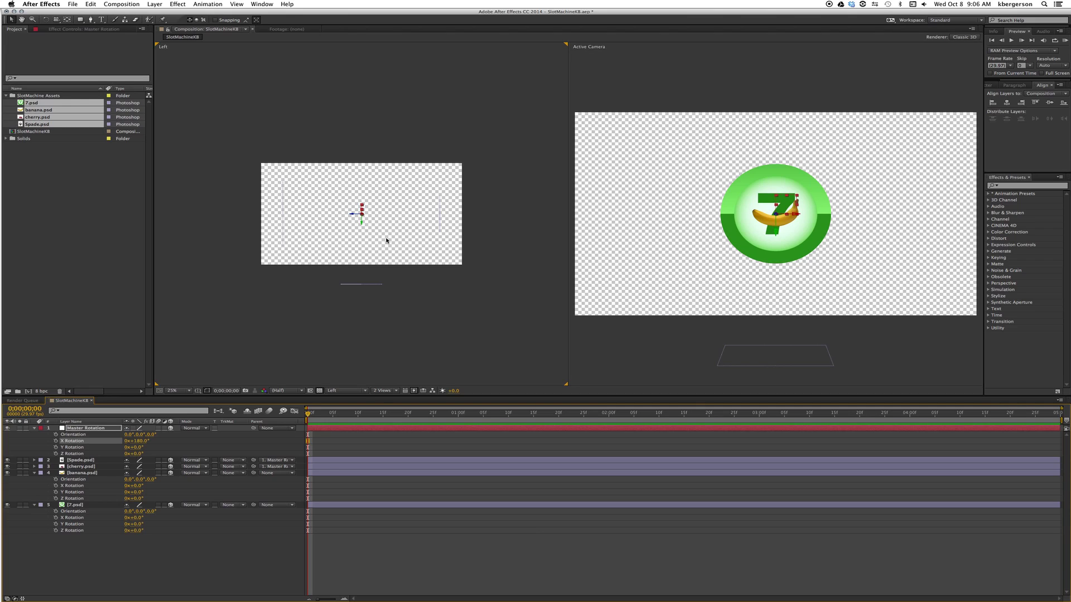
- Set the banana layer's scale to 19%
click(195, 560)
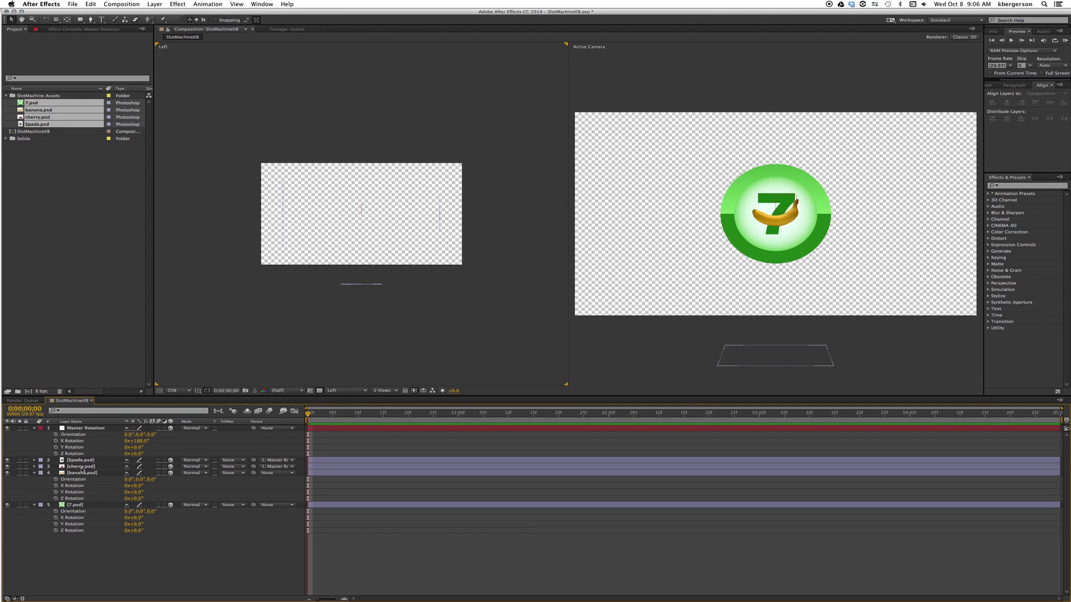
click(83, 473)
key(s)
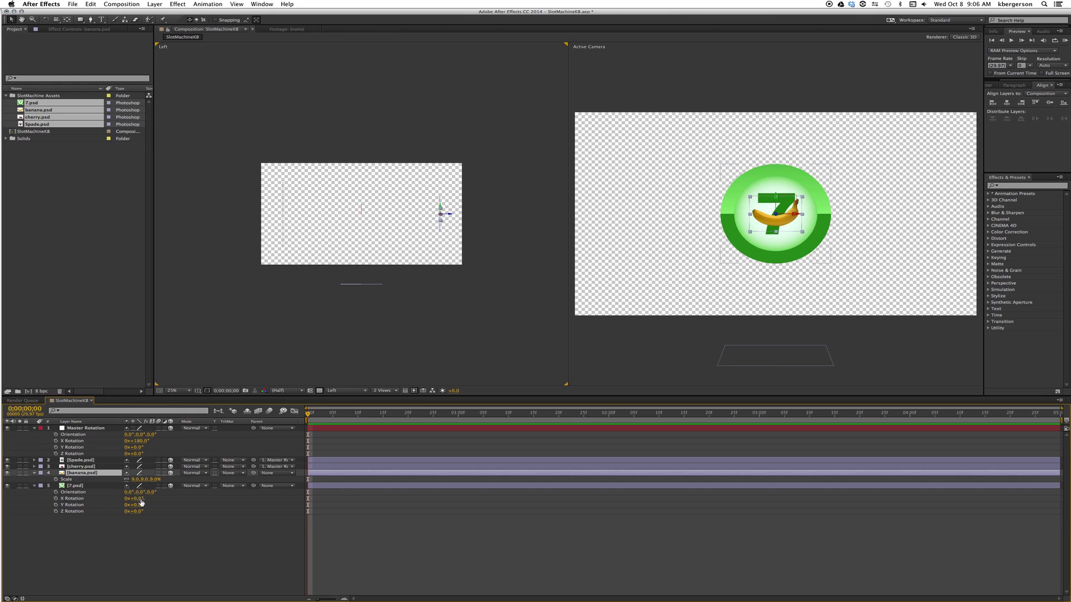
click(137, 480)
text(18)
key(Return)
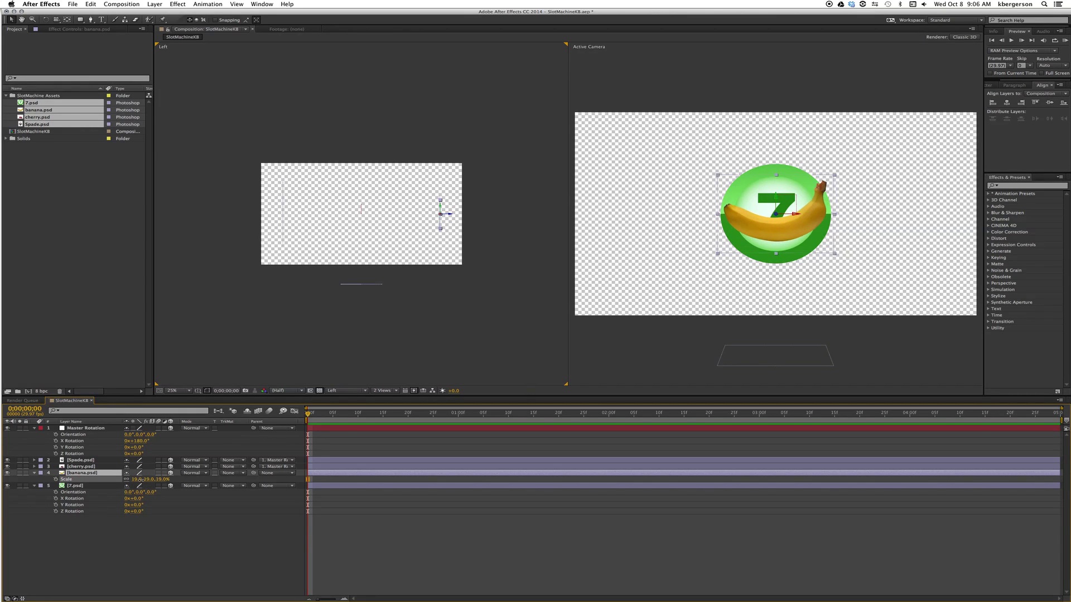
drag(140, 479, 143, 483)
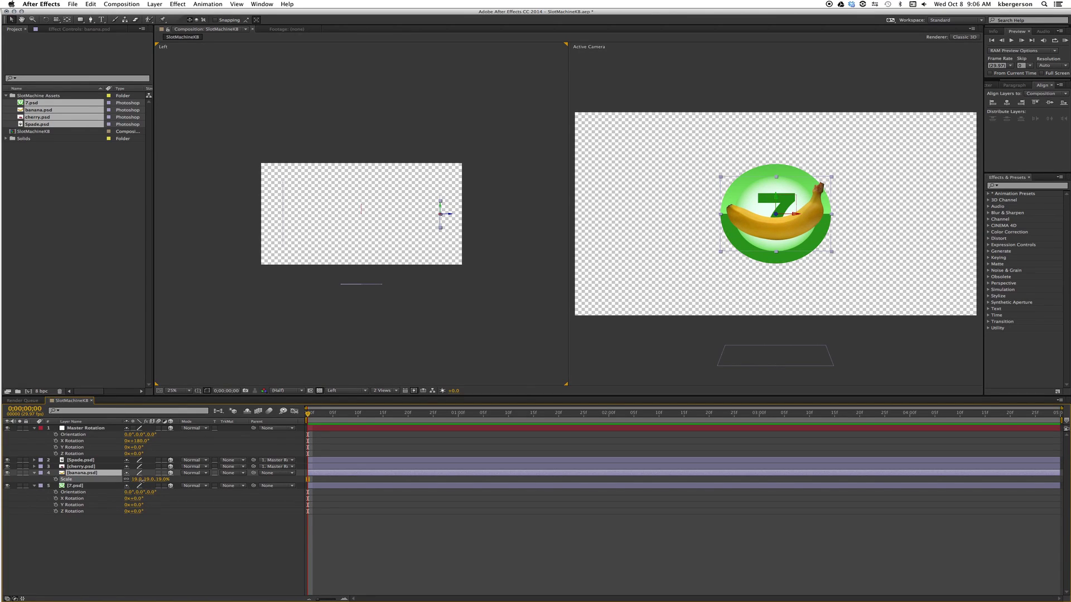
click(159, 523)
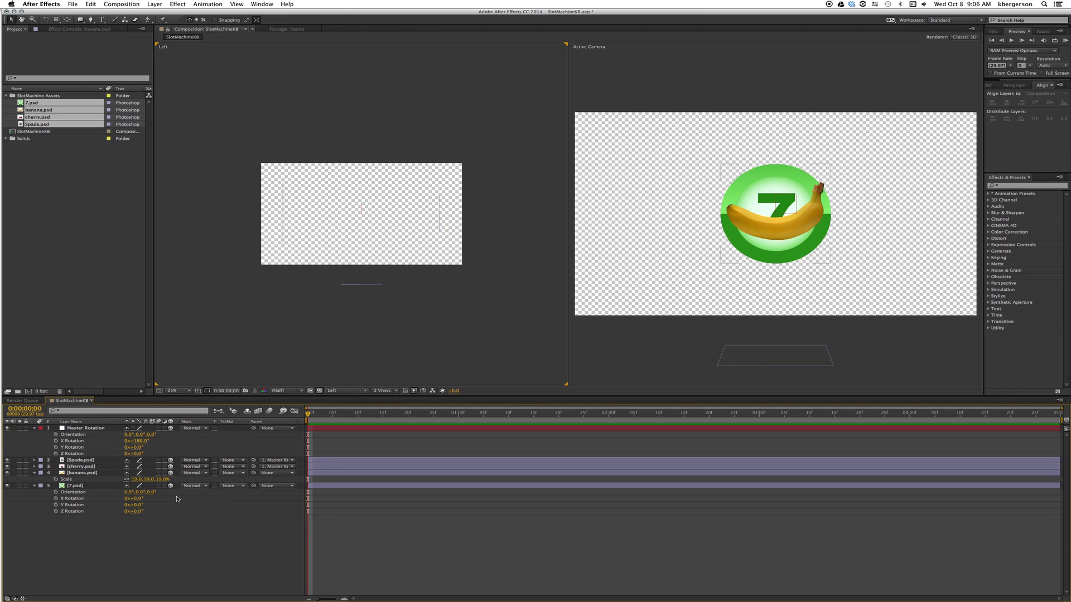
- Parent banana.psd and 7.psd to Master Rotation and set its X Rotation to 270°
click(92, 473)
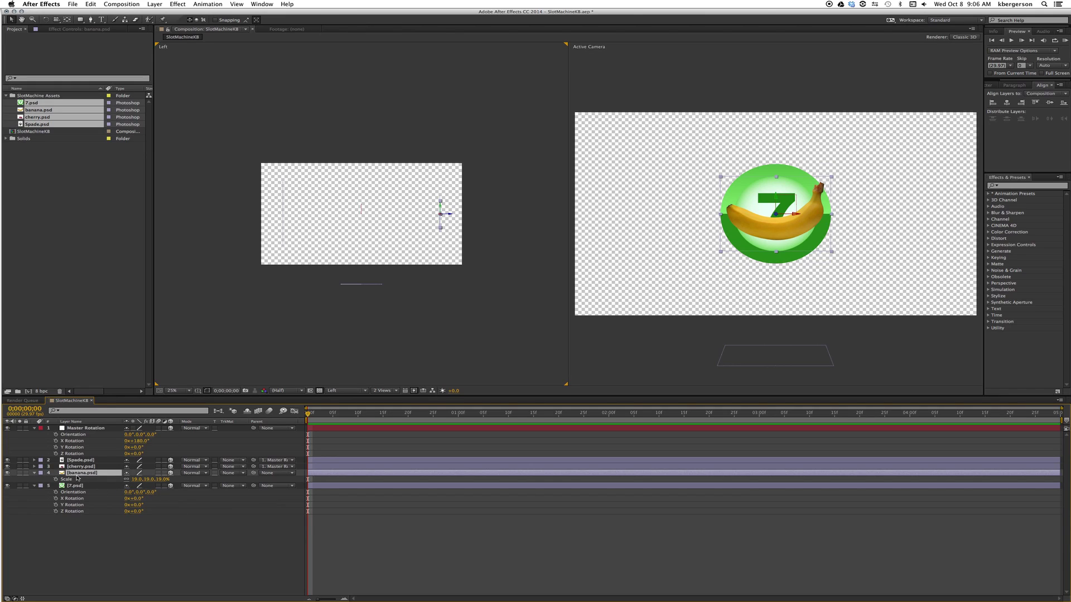
click(34, 474)
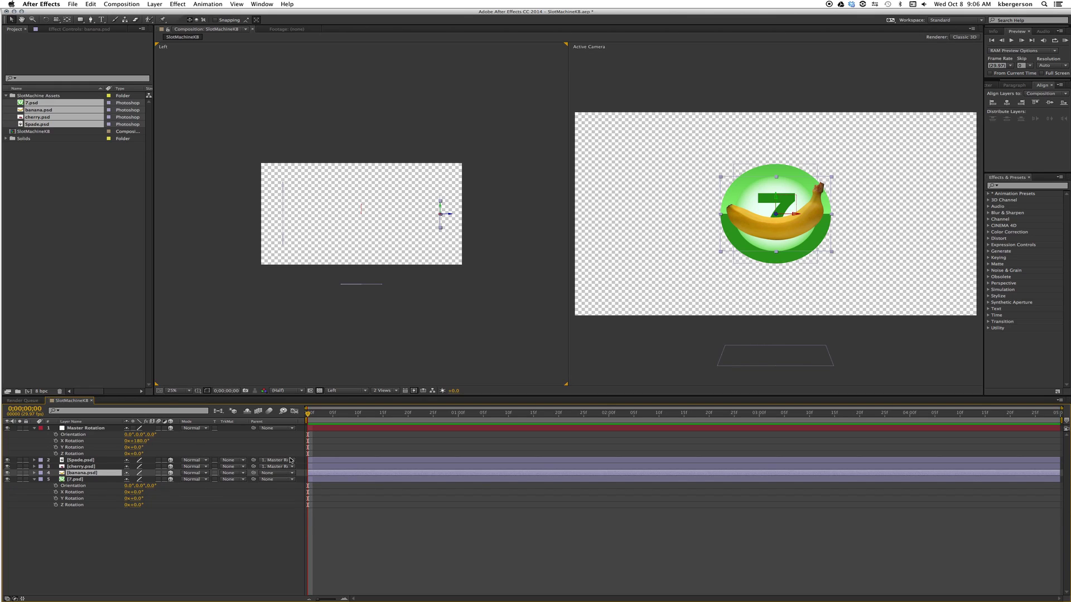
drag(253, 473, 95, 430)
click(140, 441)
text(270)
key(Return)
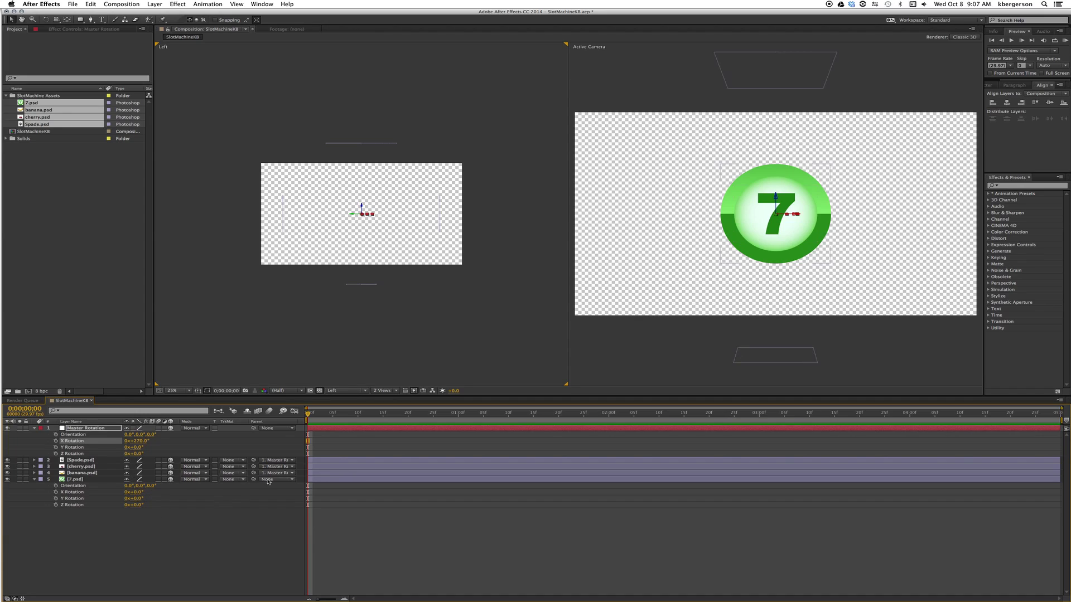
drag(253, 480, 80, 431)
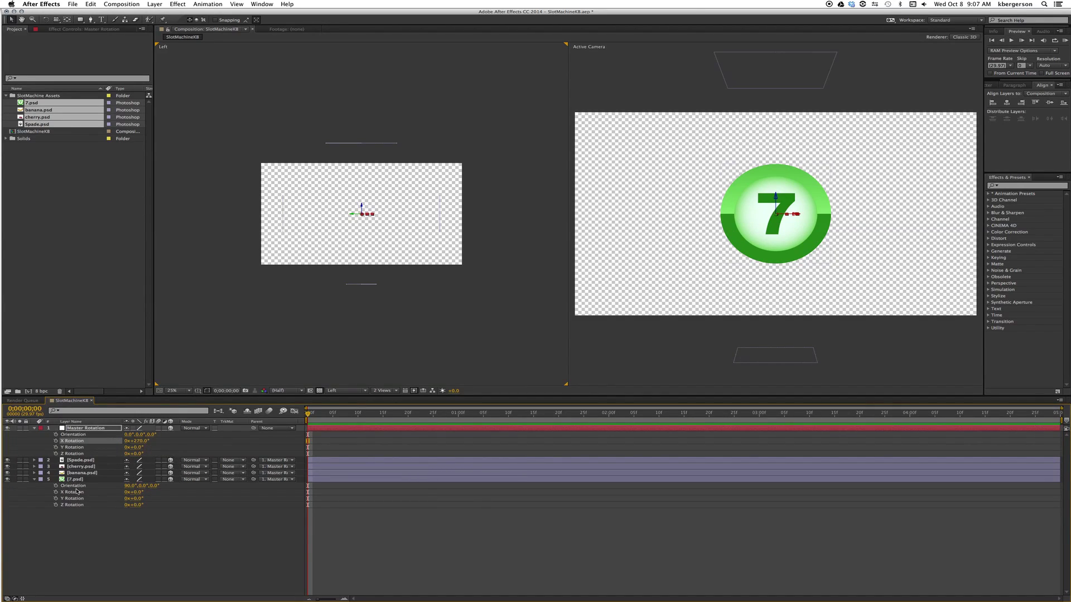
click(34, 480)
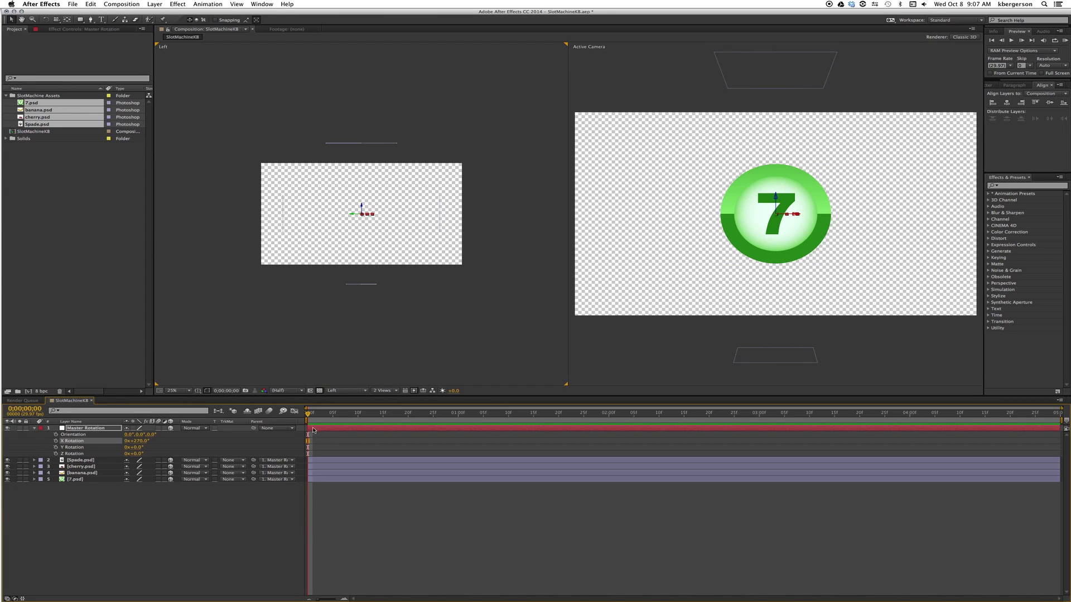
- Keyframe Master Rotation's X Rotation from 0° at frame 0 to 3 revolutions at 0;00;04;29
click(55, 441)
click(140, 441)
text(0)
key(Return)
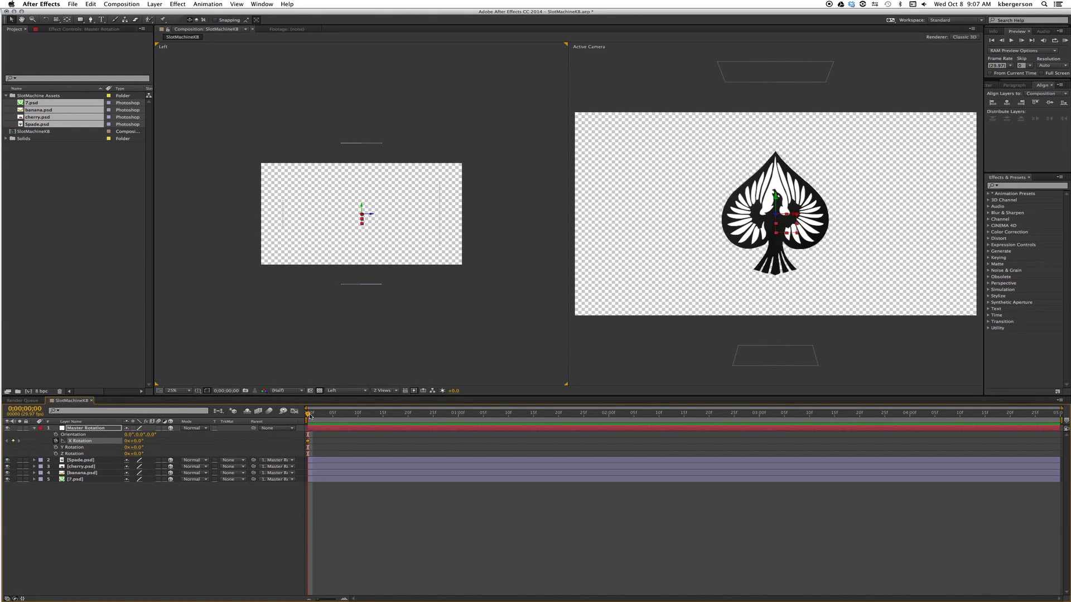
drag(308, 415, 1014, 415)
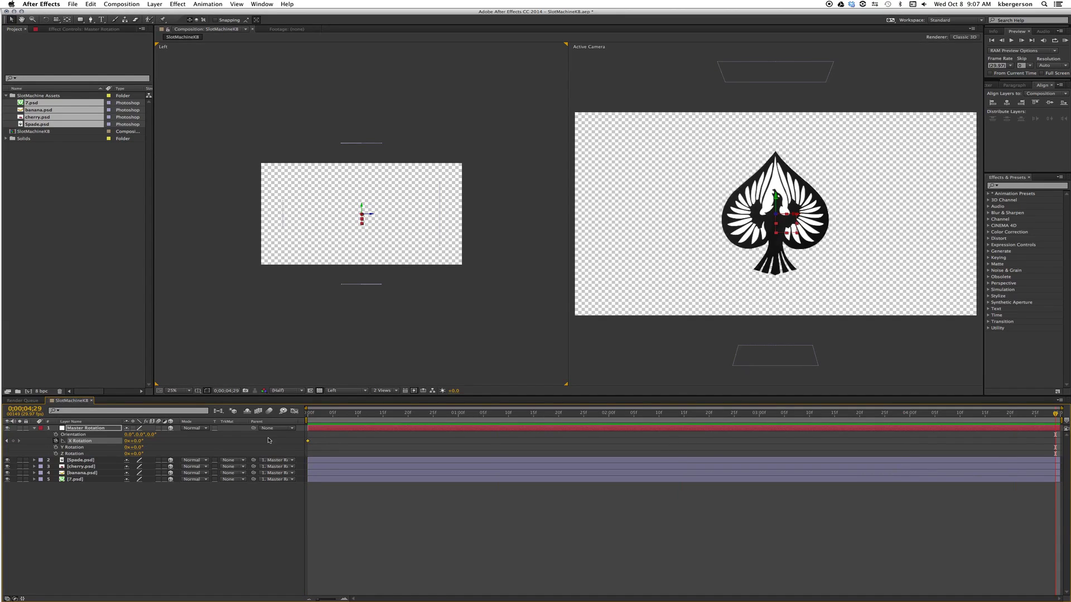
click(127, 441)
text(3)
key(Return)
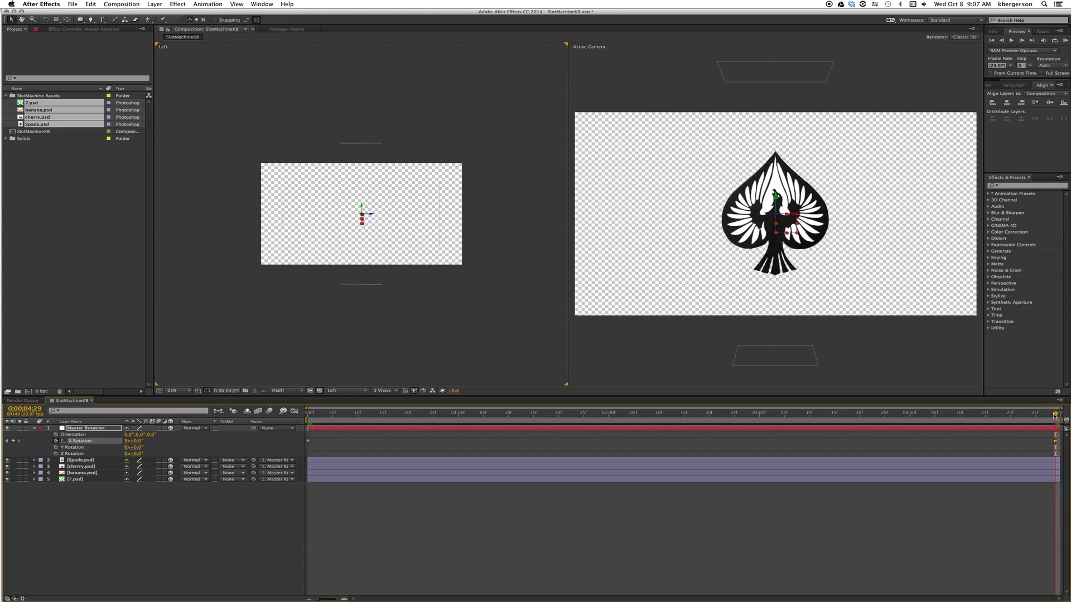
- Scrub the timeline to preview the spin, checking it at 15 frames
drag(1055, 416, 122, 432)
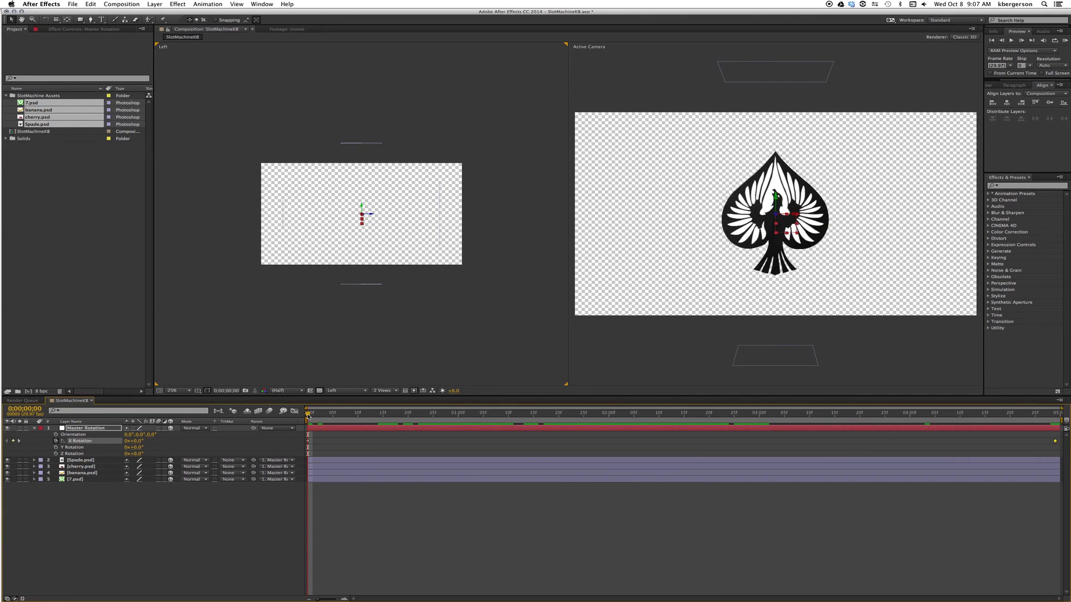
drag(313, 415, 377, 432)
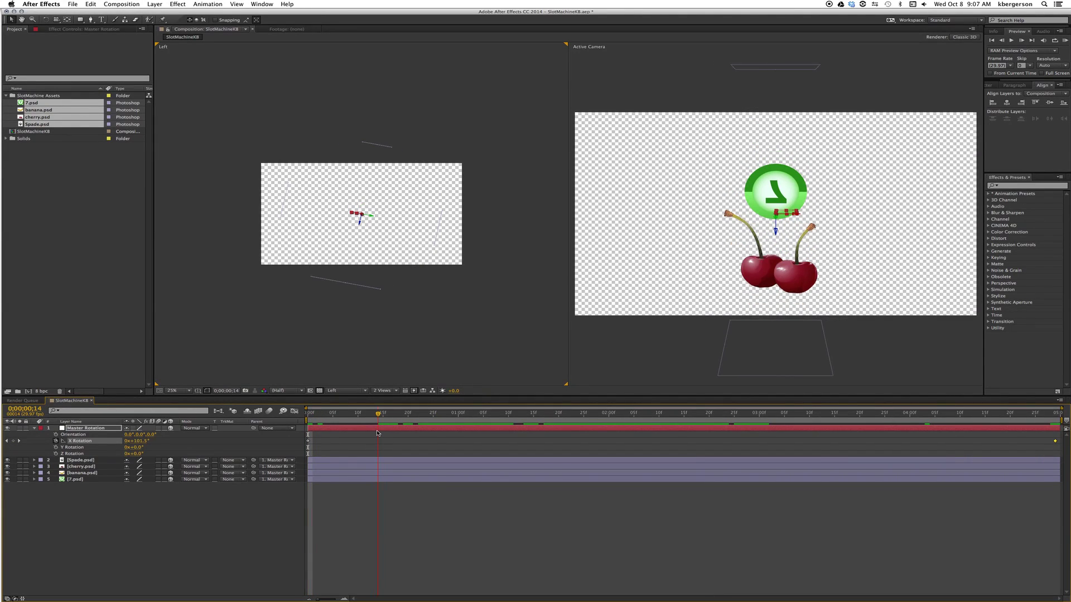
click(112, 501)
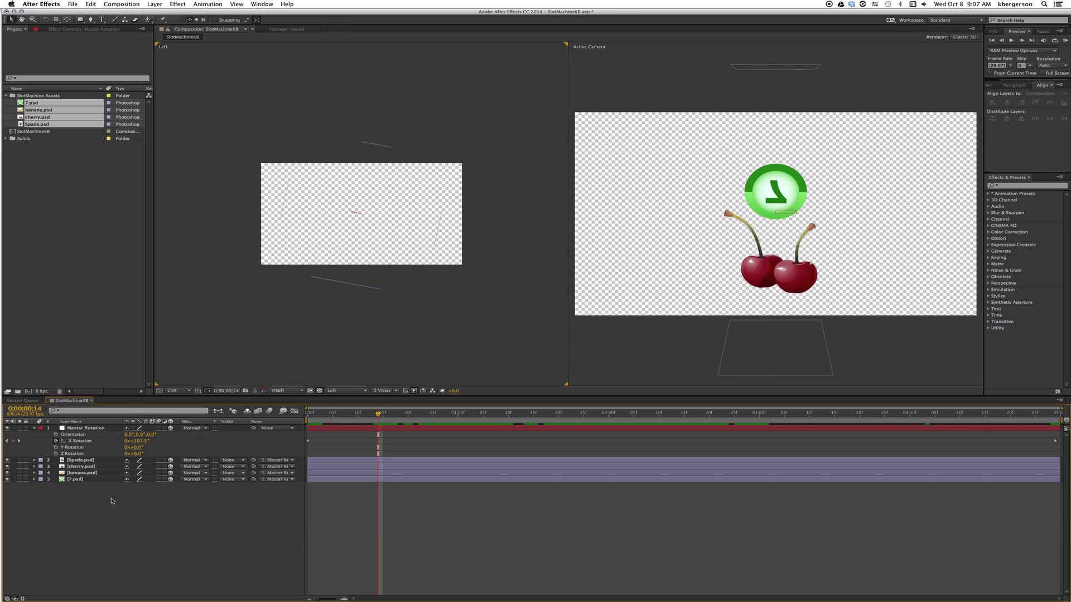
- Add White Solid 1 as a 3D layer at the bottom of the stack, then scrub to the banana
click(148, 4)
mouse_move(167, 13)
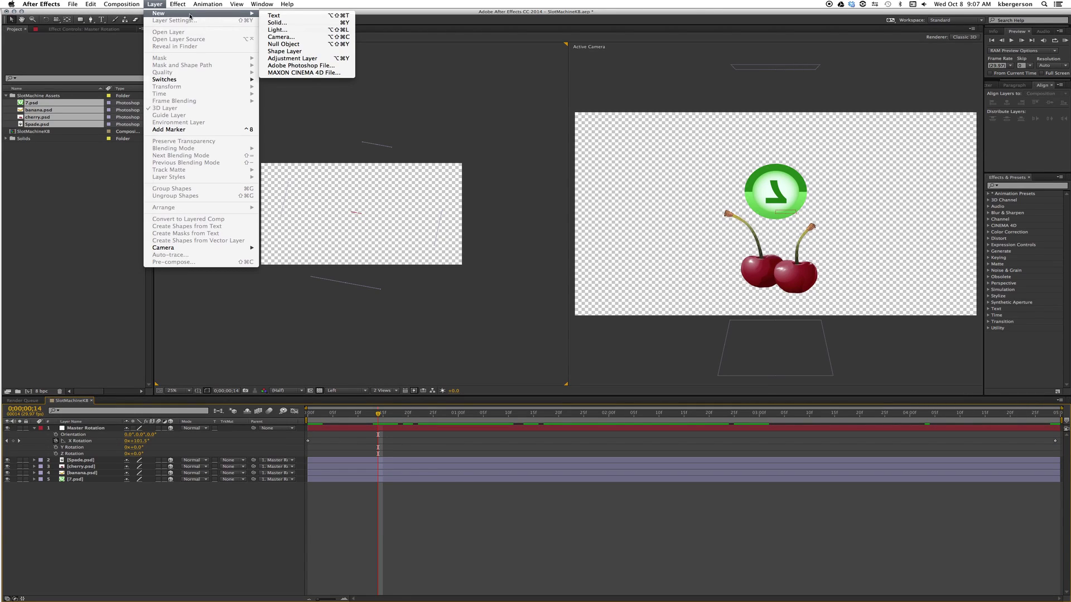
click(278, 23)
click(524, 353)
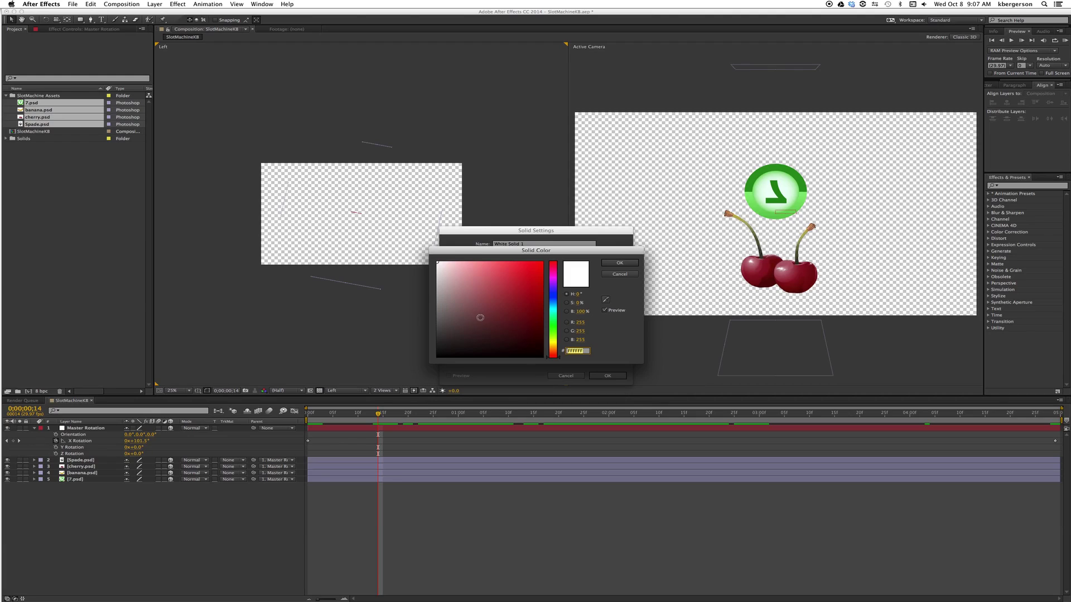
click(620, 263)
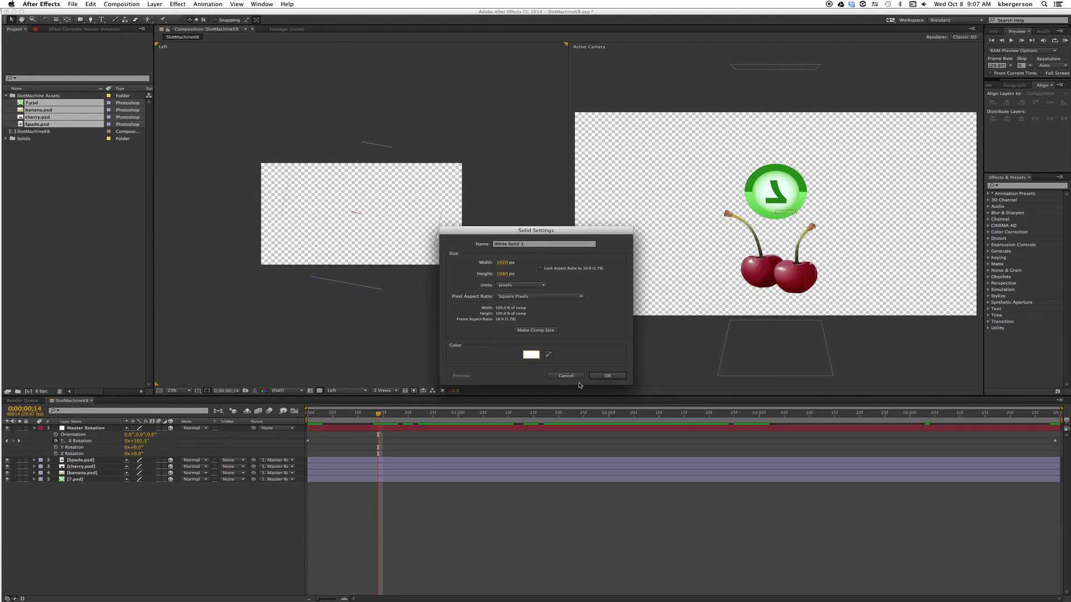
click(607, 376)
drag(86, 428, 89, 488)
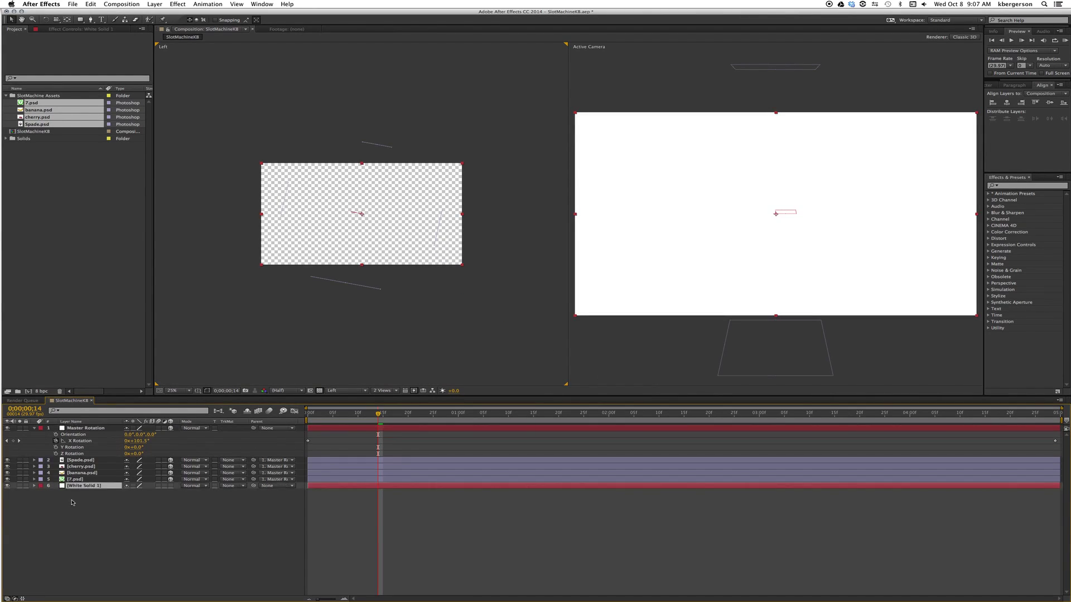
click(170, 486)
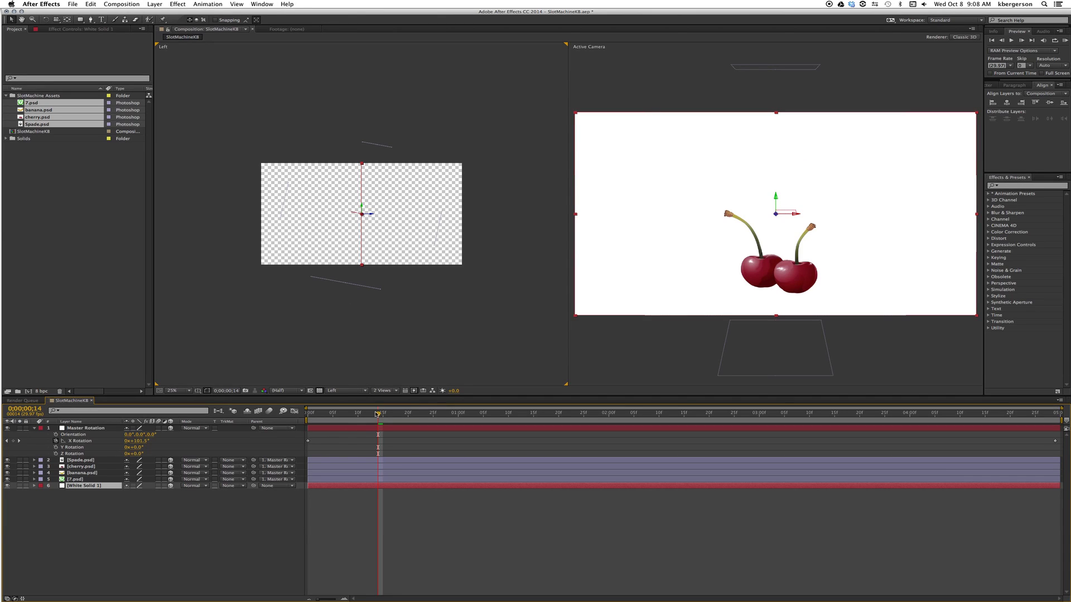
drag(379, 414, 226, 422)
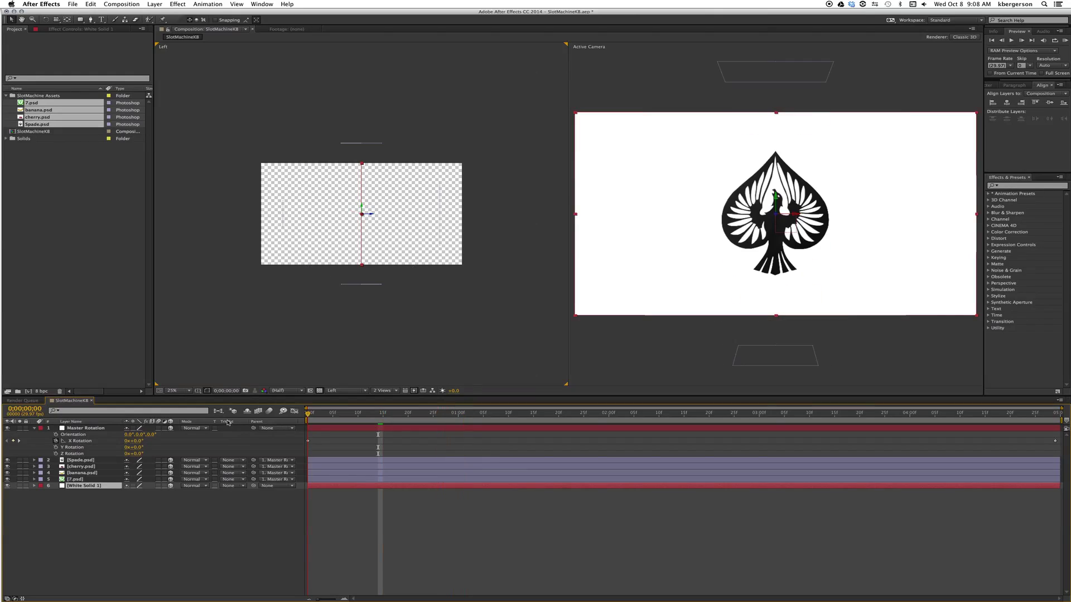
- Draw a rounded rectangle shape layer around the spade
click(48, 503)
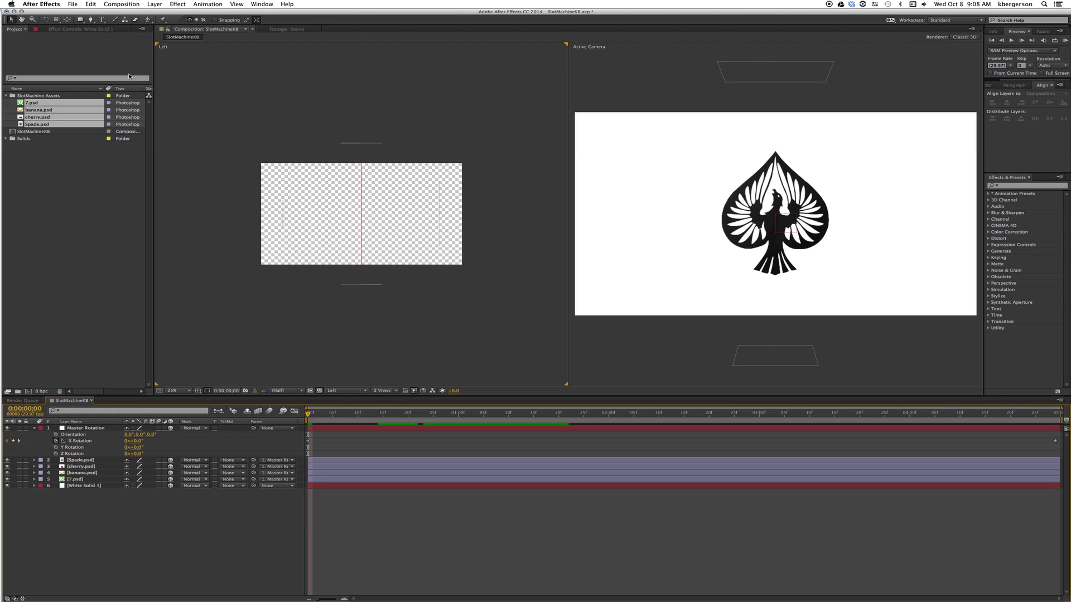
click(34, 429)
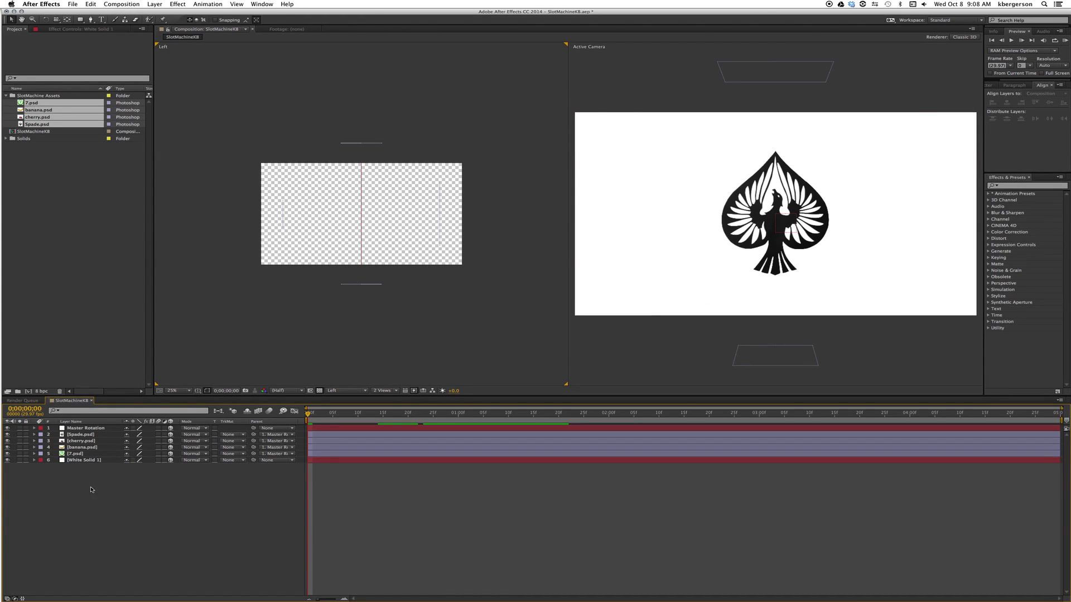
drag(81, 20, 111, 29)
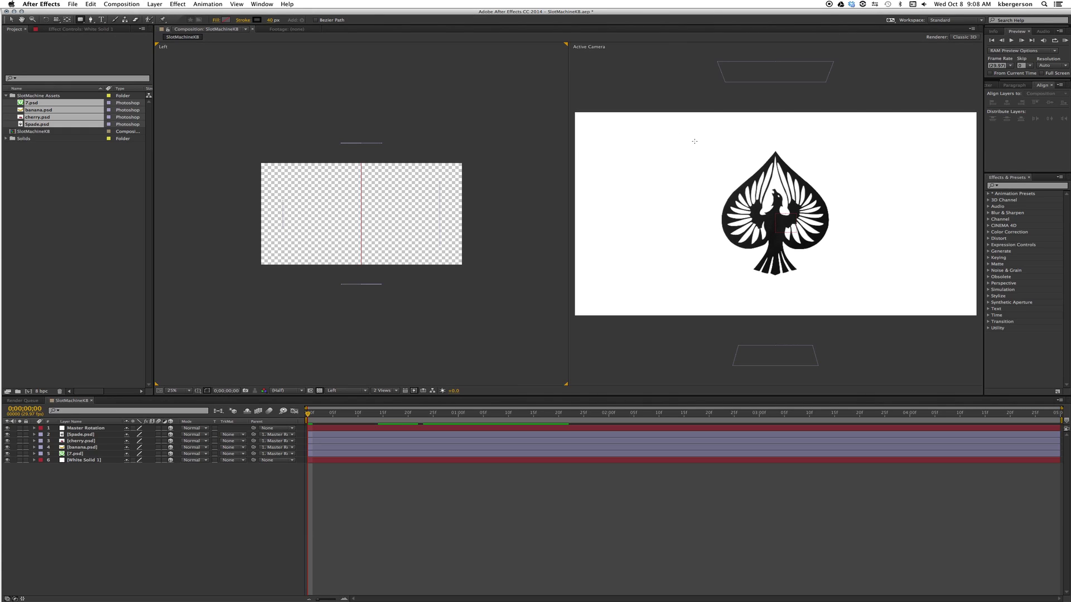
drag(685, 136, 859, 290)
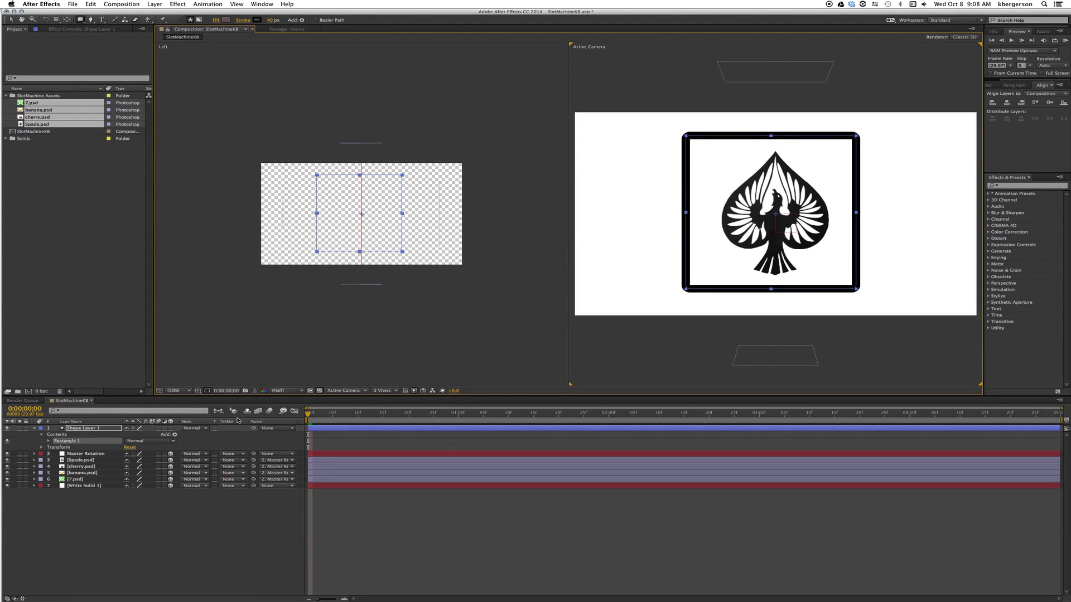
drag(123, 536, 90, 478)
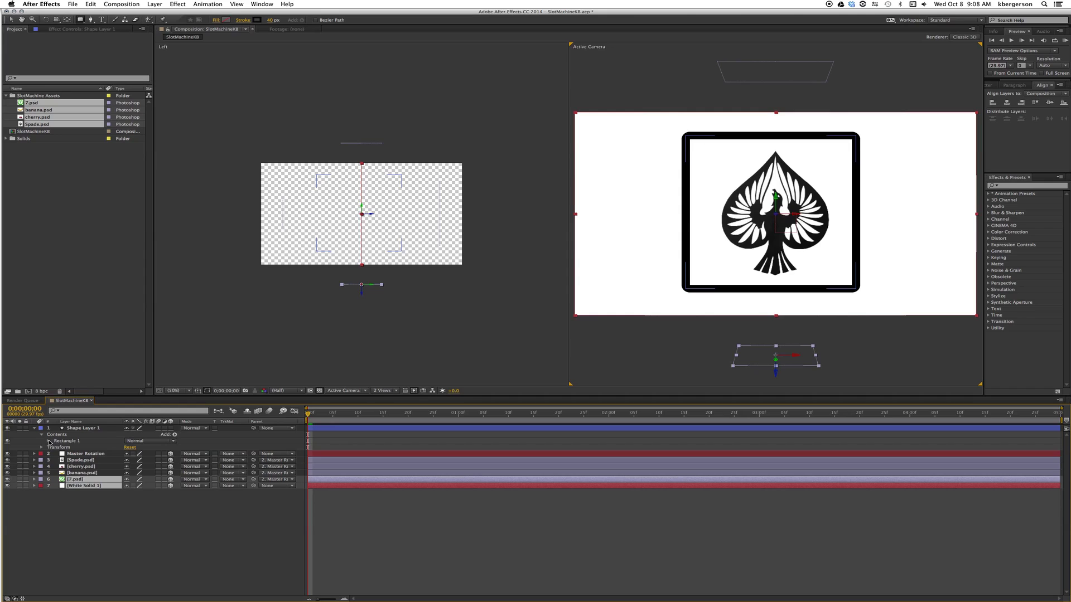
- Set the Rectangle Path size to 820 by 820
click(49, 441)
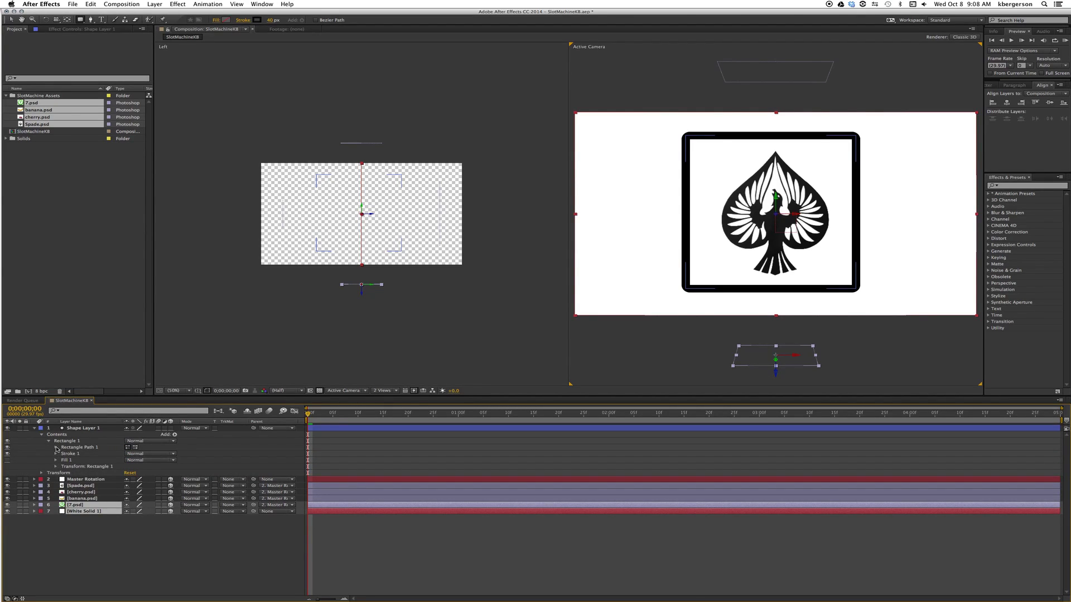
click(57, 448)
click(137, 454)
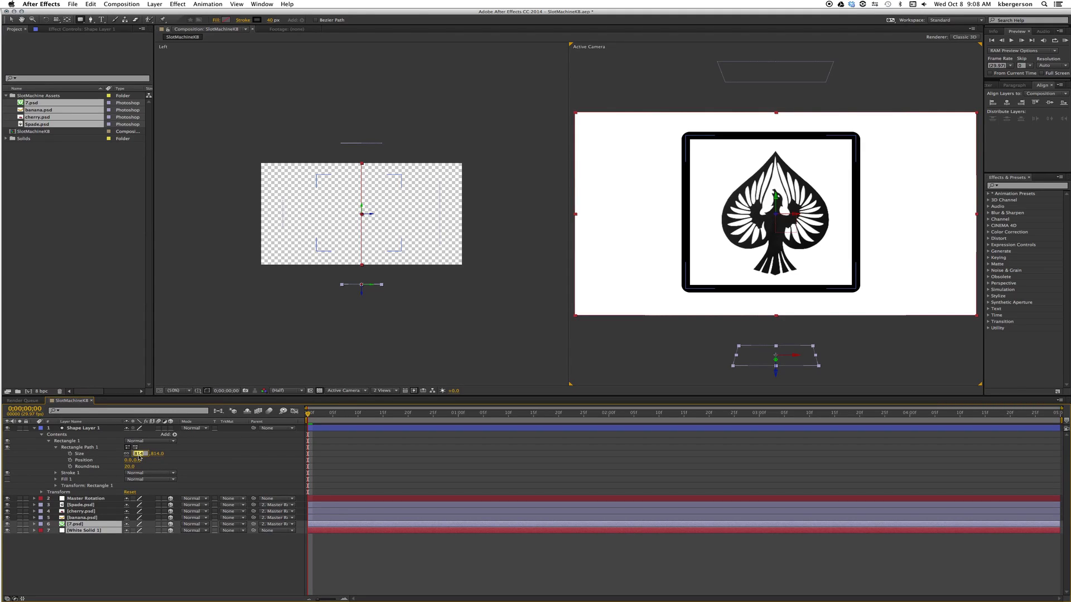
text(820)
key(Return)
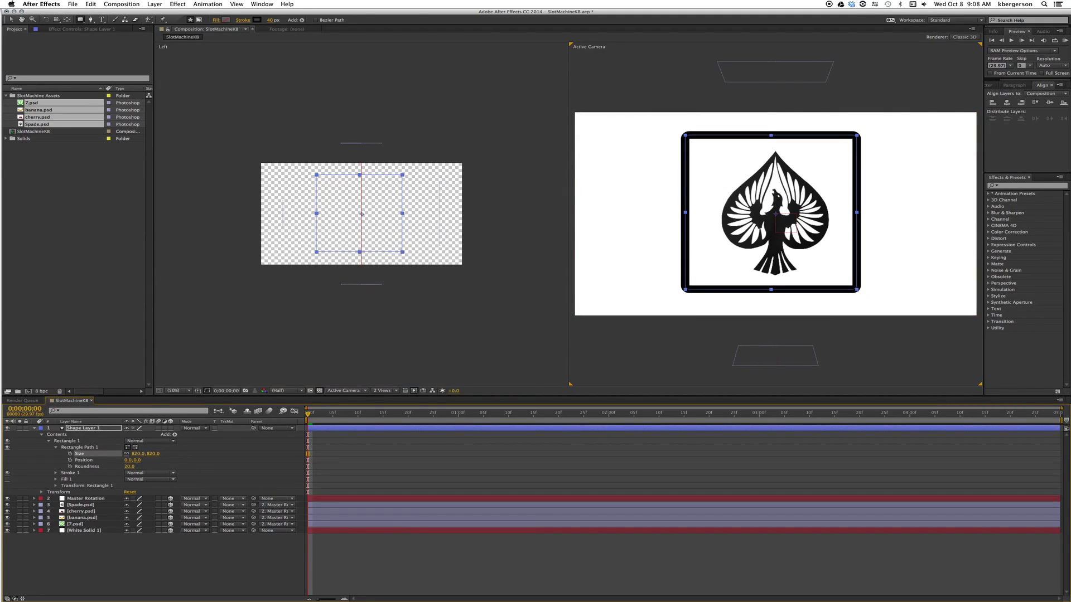
- Centre the rectangle by setting its Transform position to 0,0
click(56, 486)
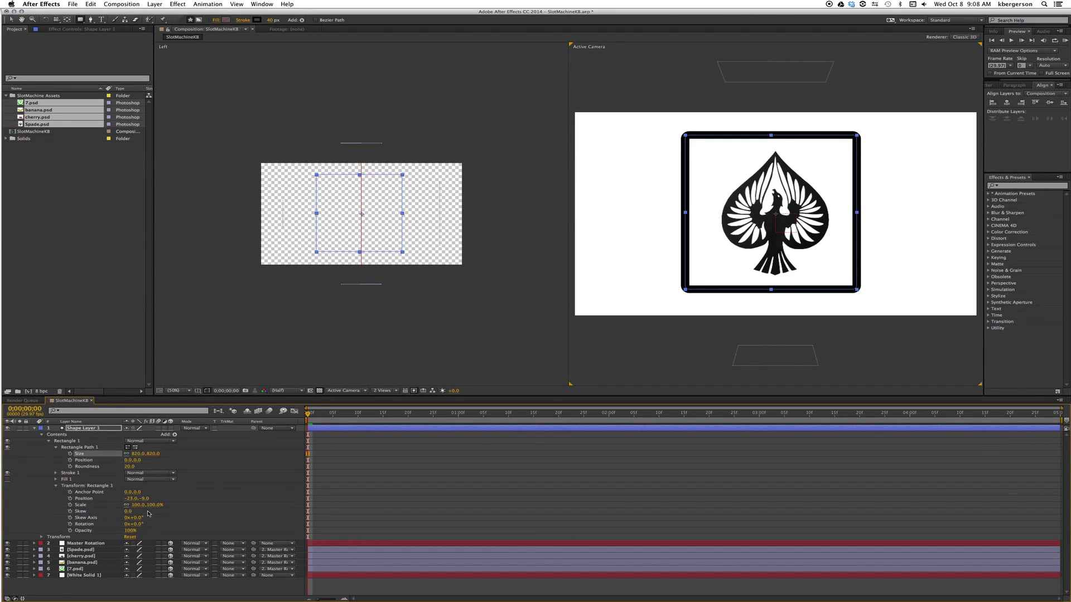
click(133, 499)
text(0)
key(Return)
click(142, 499)
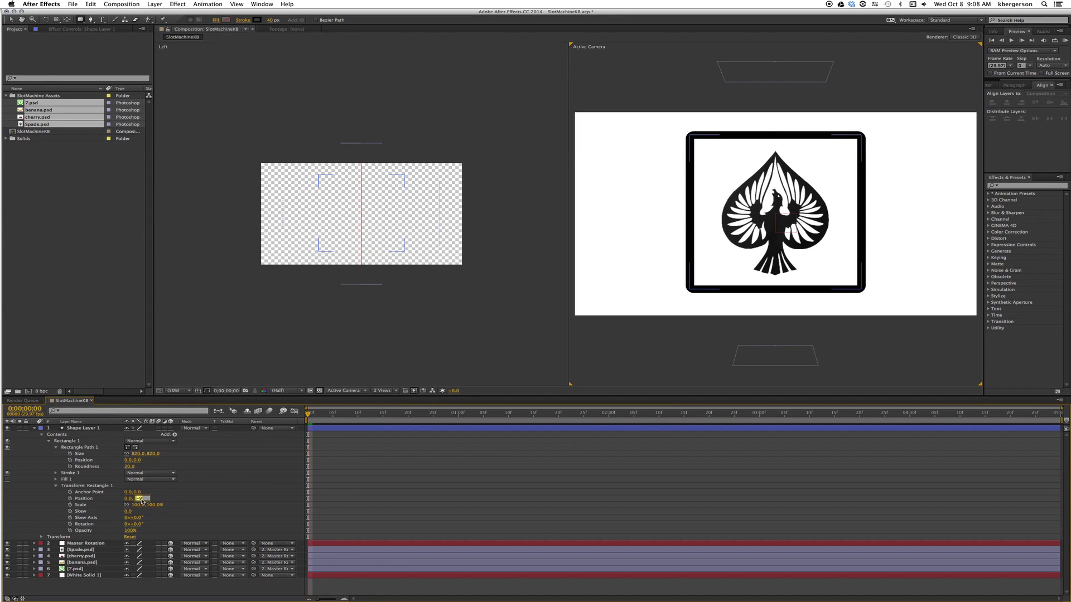
text(0)
key(Return)
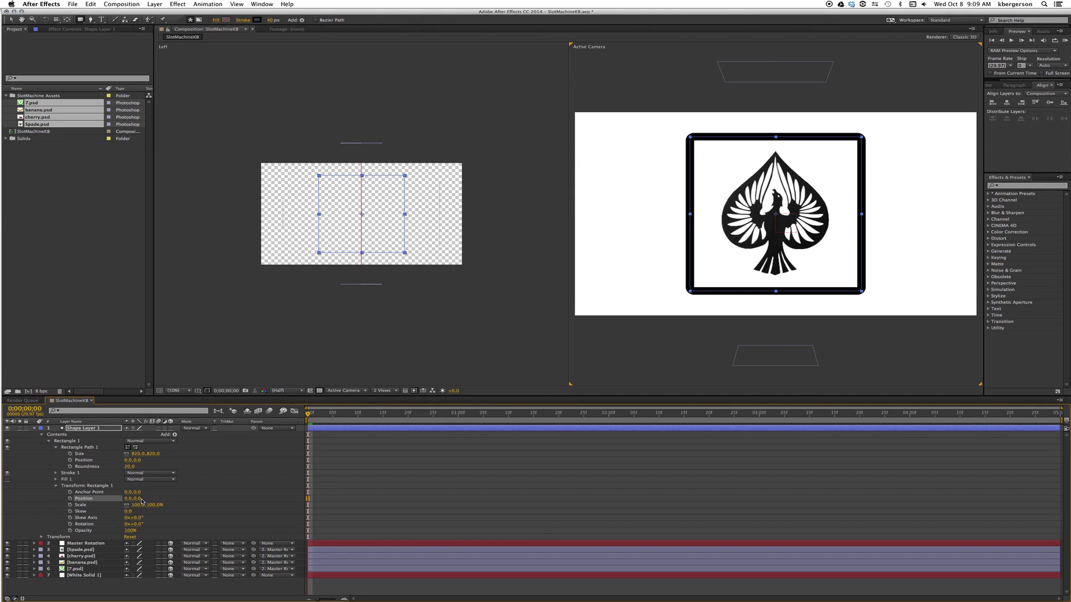
- Set the frame shape to no fill with a 50 px stroke width
click(215, 21)
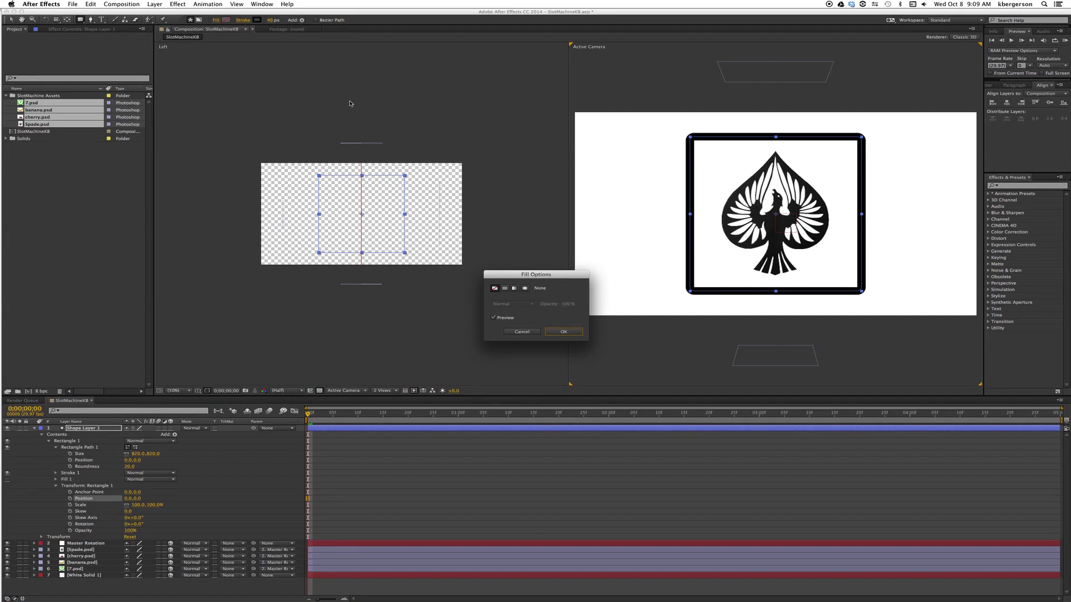
click(569, 332)
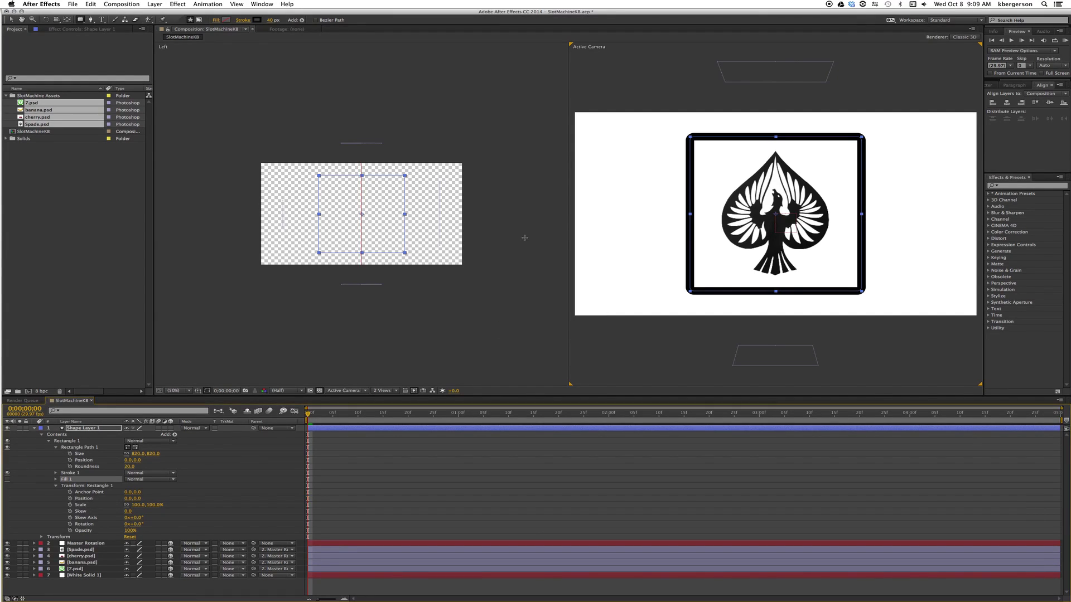
click(257, 21)
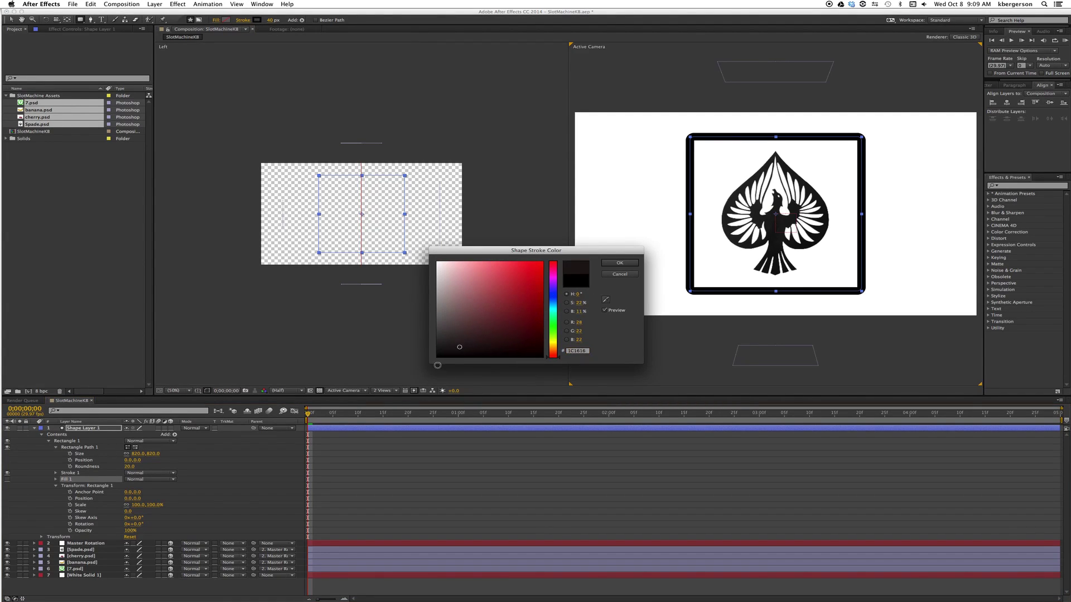
click(613, 266)
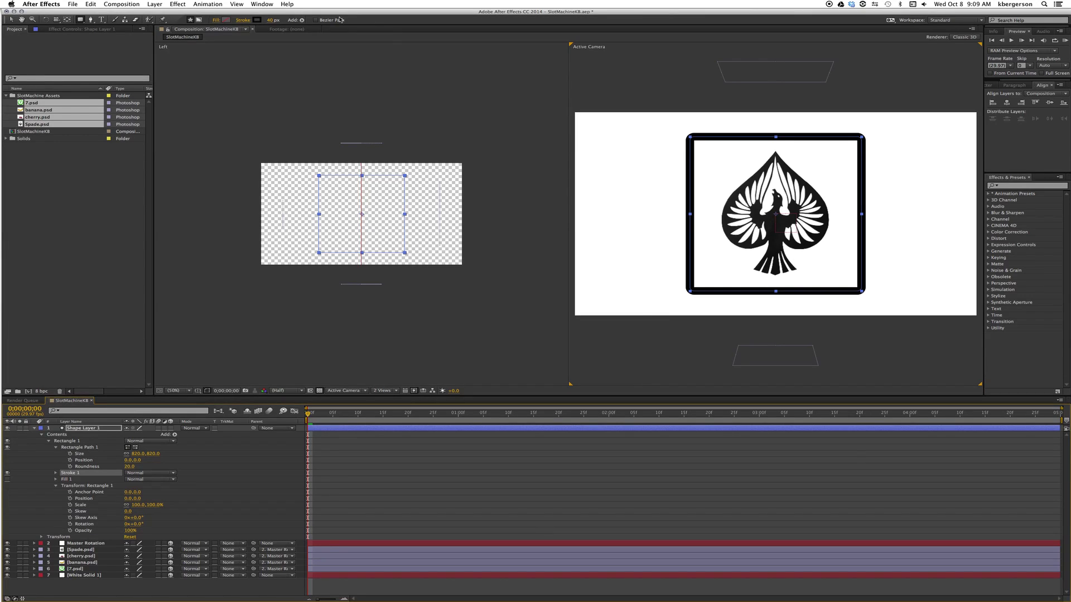
click(272, 20)
text(50)
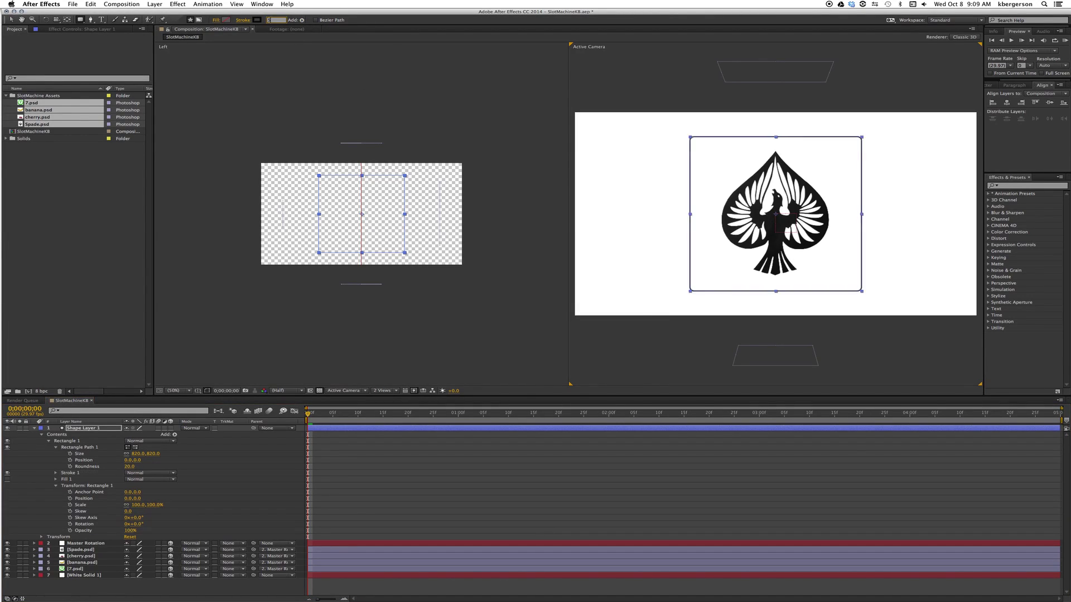
key(Return)
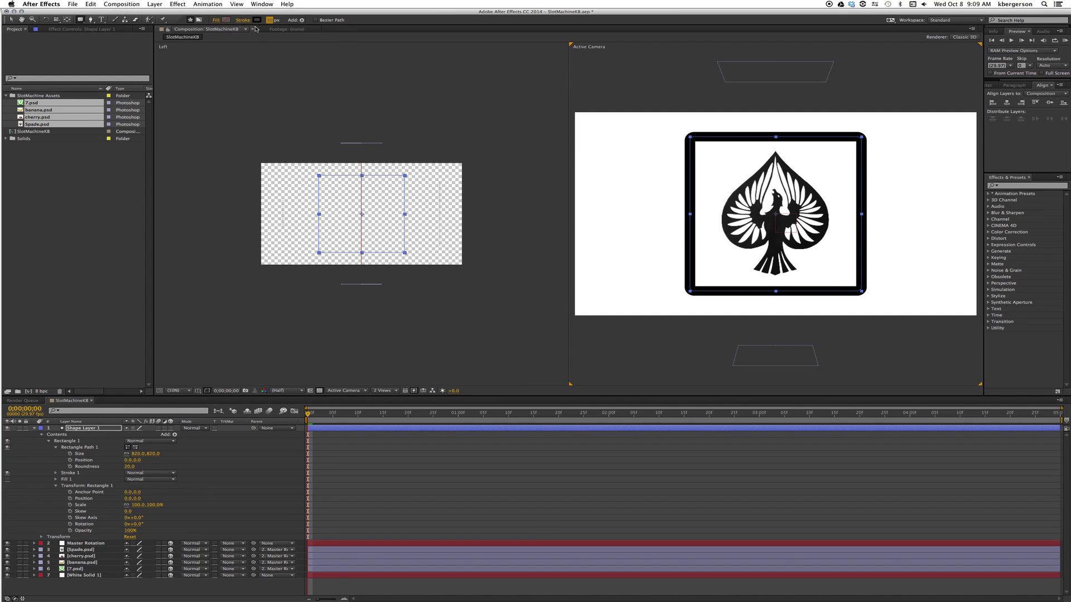
- Rename Shape Layer 1 to 'rectangle'
click(167, 474)
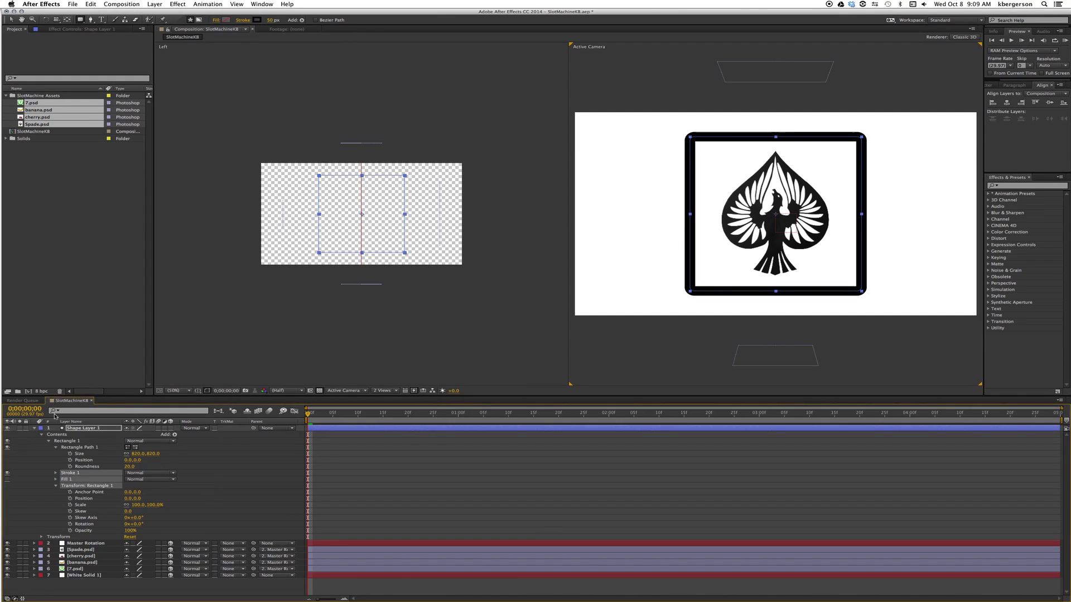
click(90, 429)
key(Return)
text(re)
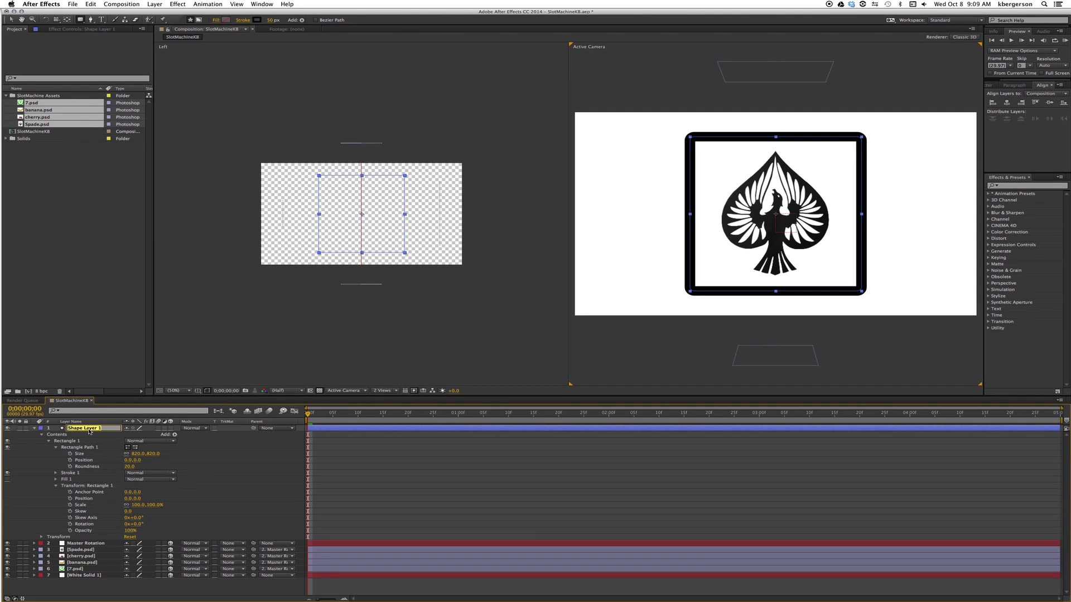
text(ctangle)
key(Return)
- Add a Bevel and Emboss layer style to the rectangle frame and adjust its bevel size
click(154, 4)
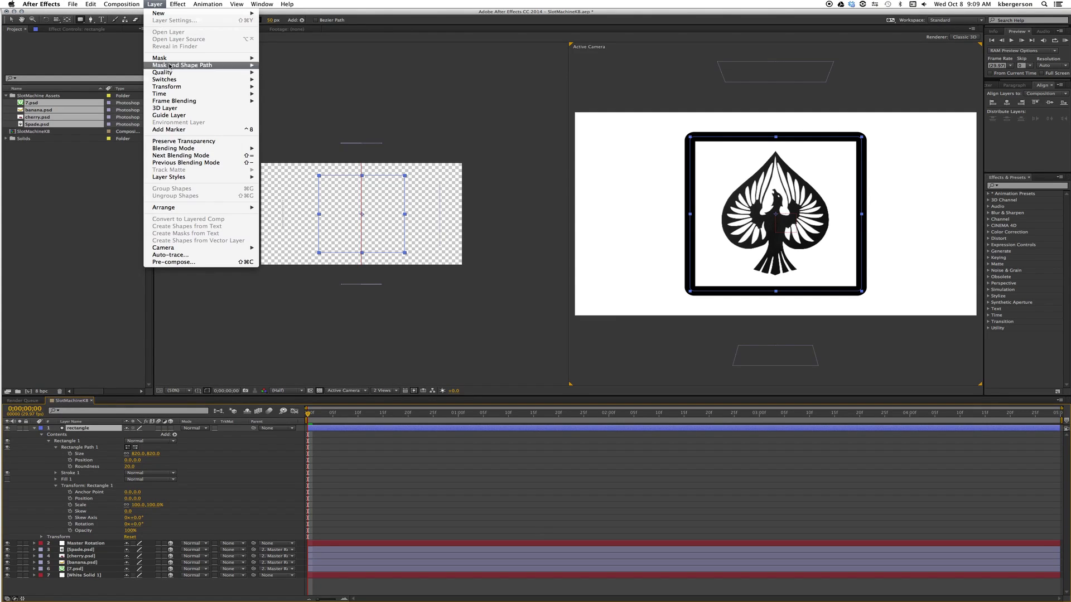
mouse_move(179, 176)
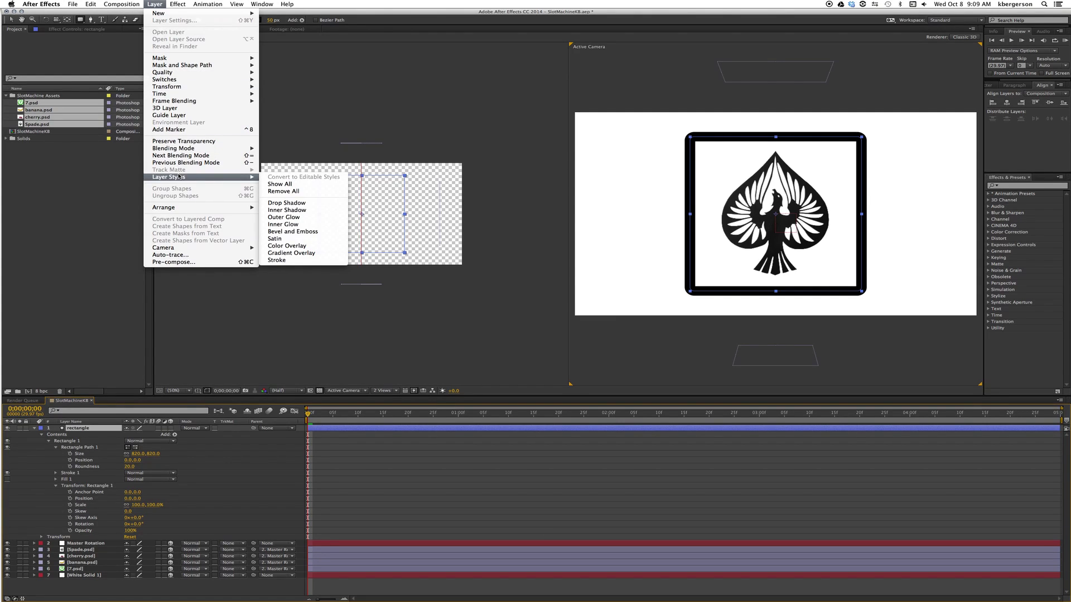
click(290, 231)
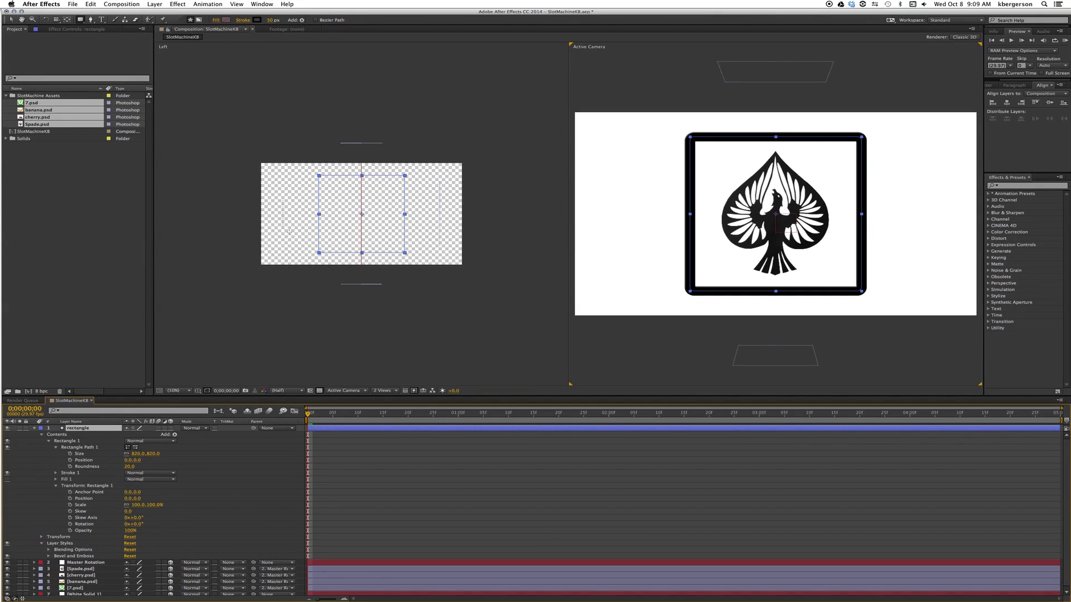
click(49, 557)
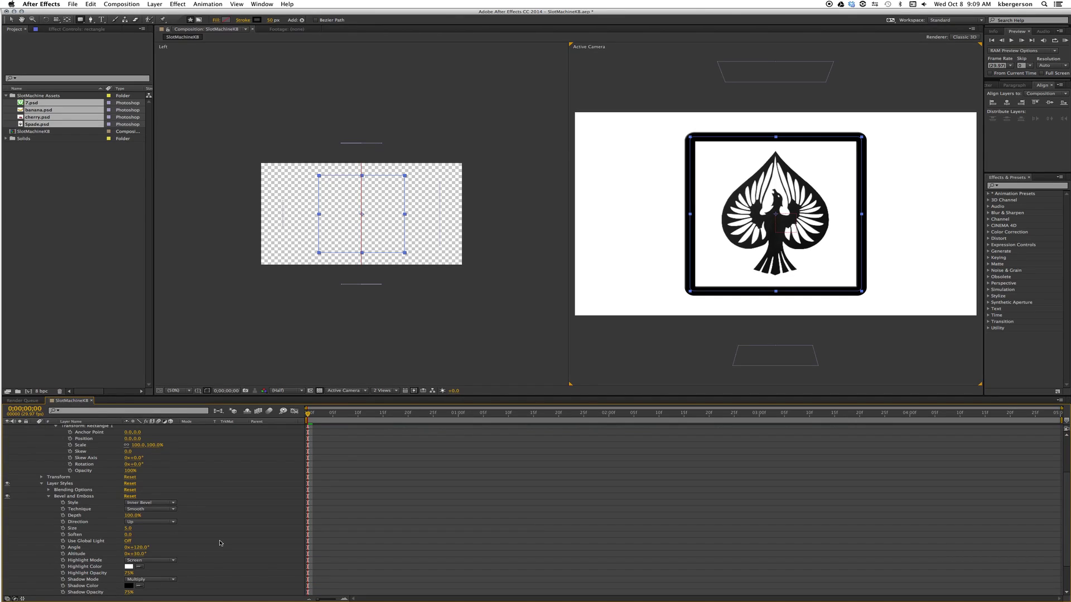
scroll(220, 544, down, 1)
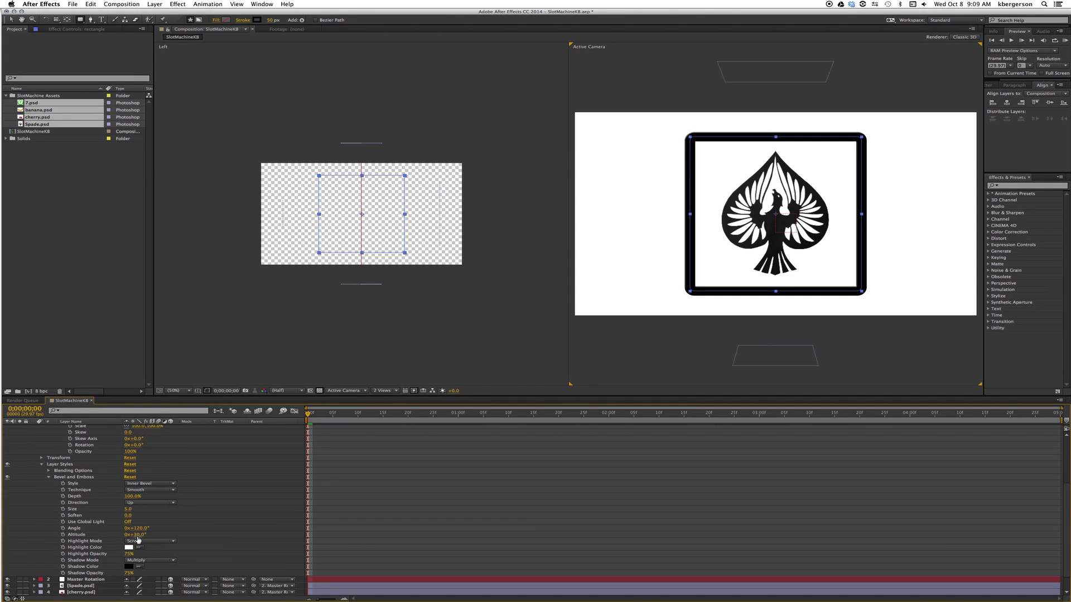
drag(137, 534, 157, 538)
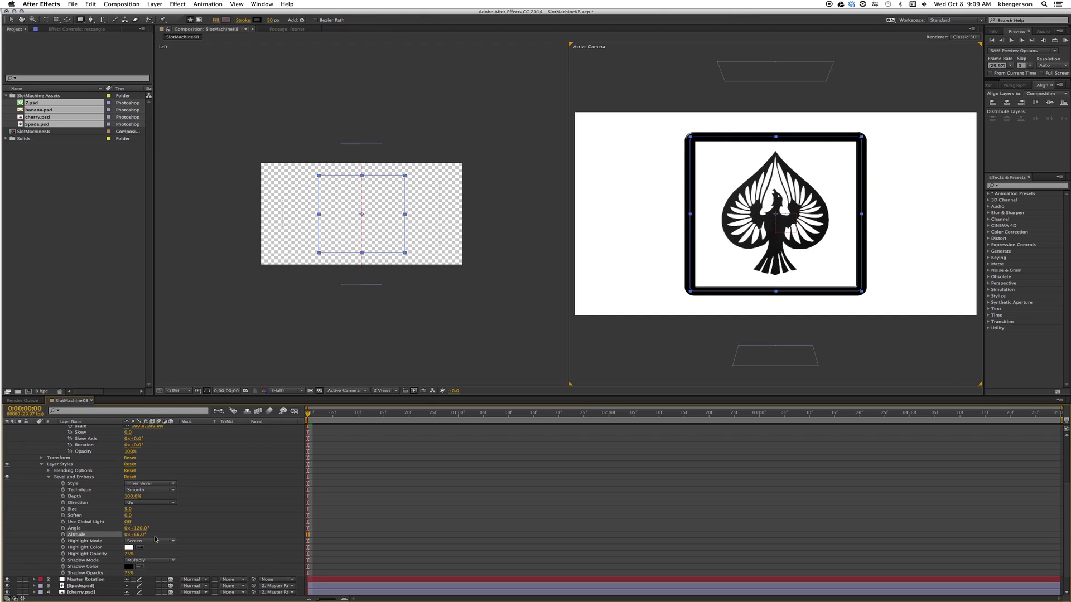
key(super+z)
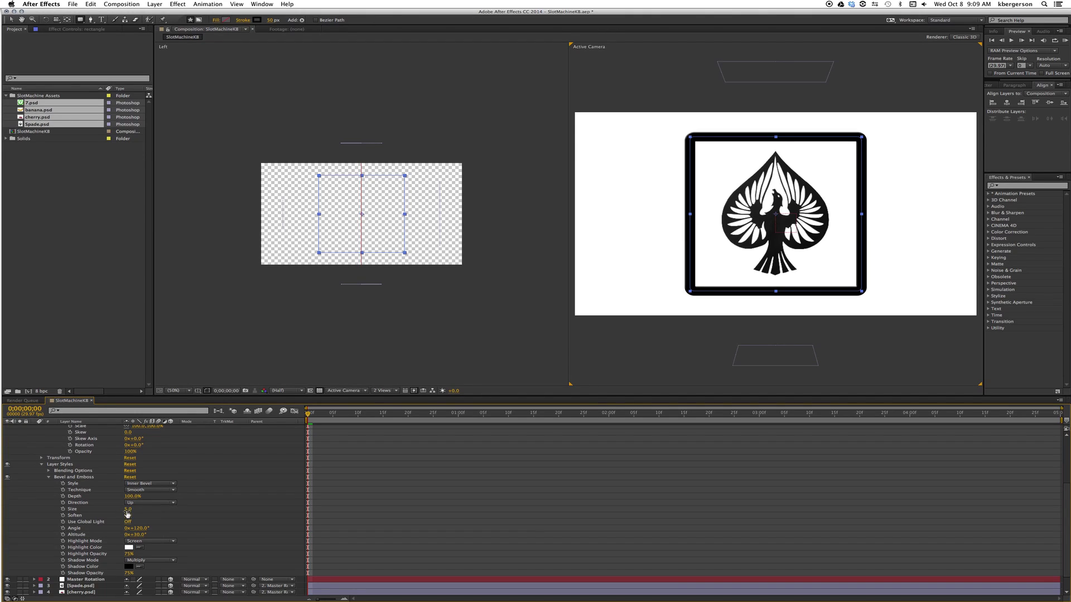
drag(128, 509, 131, 510)
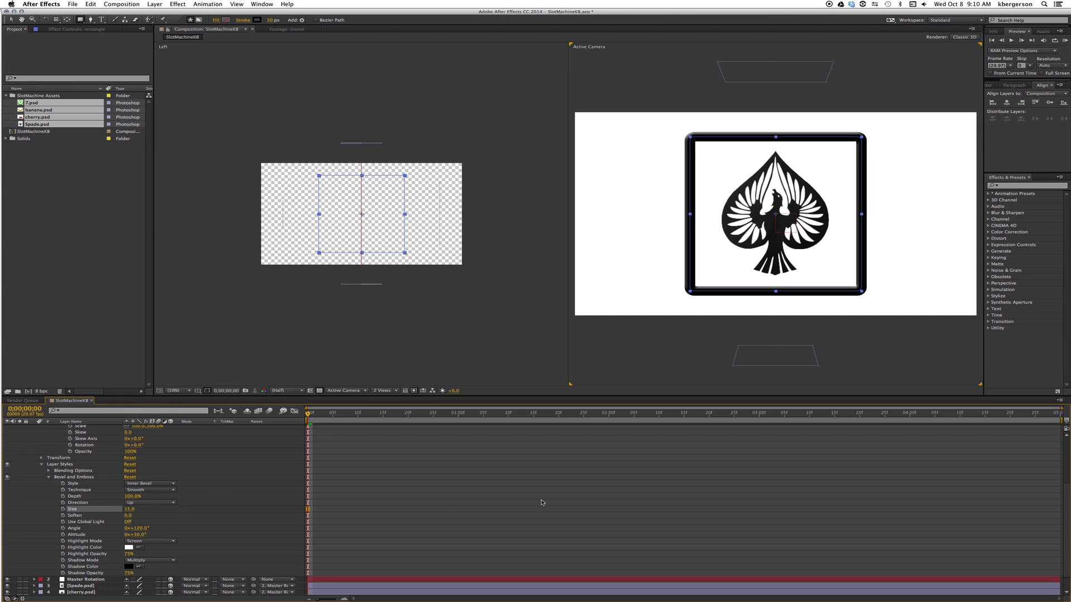
- Collapse the rectangle layer's properties and select all reel layers beneath it
drag(307, 414, 233, 446)
scroll(239, 449, up, 5)
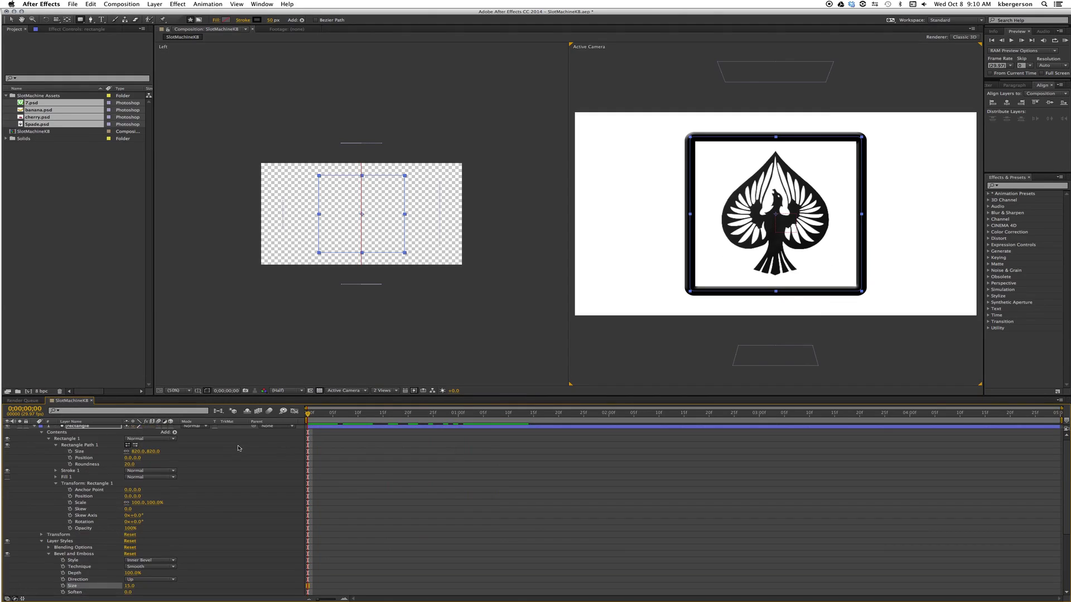
click(34, 429)
drag(102, 494, 79, 437)
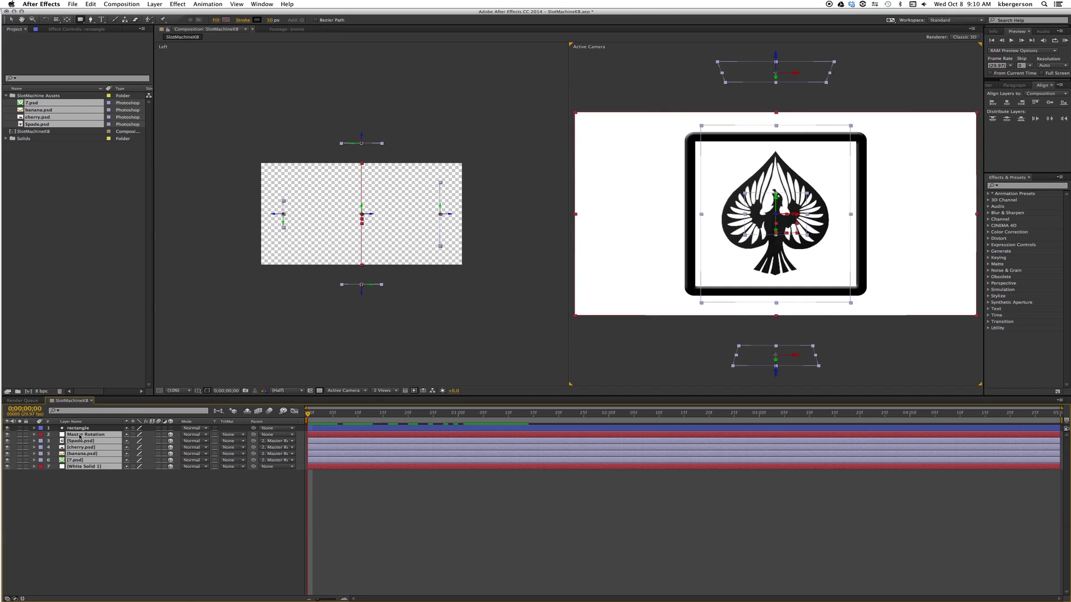
- Pre-compose the selected reel layers into a new composition named 'sm'
right_click(80, 437)
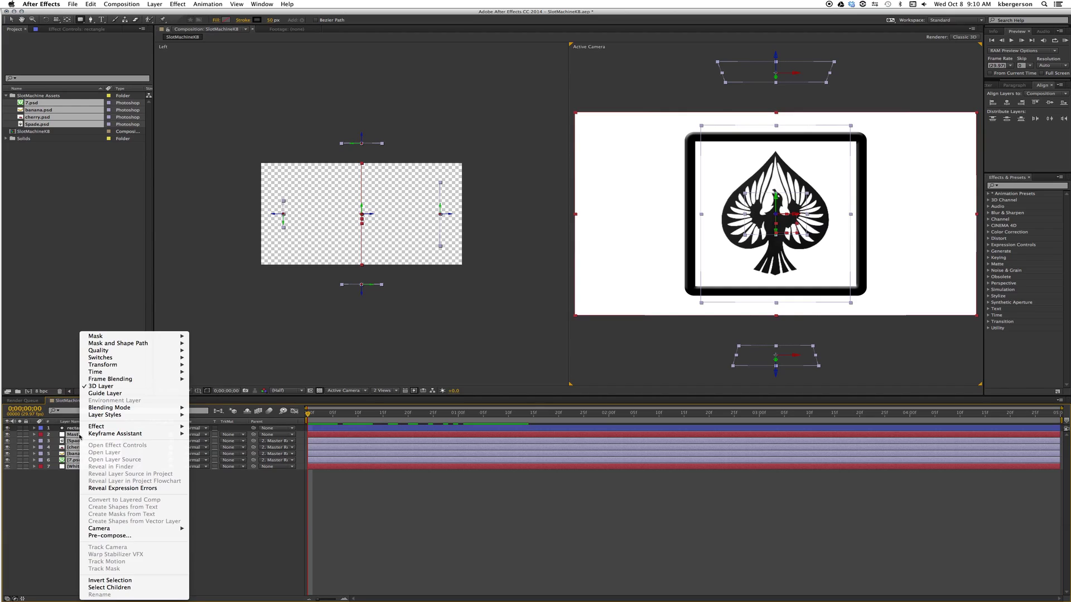
click(110, 535)
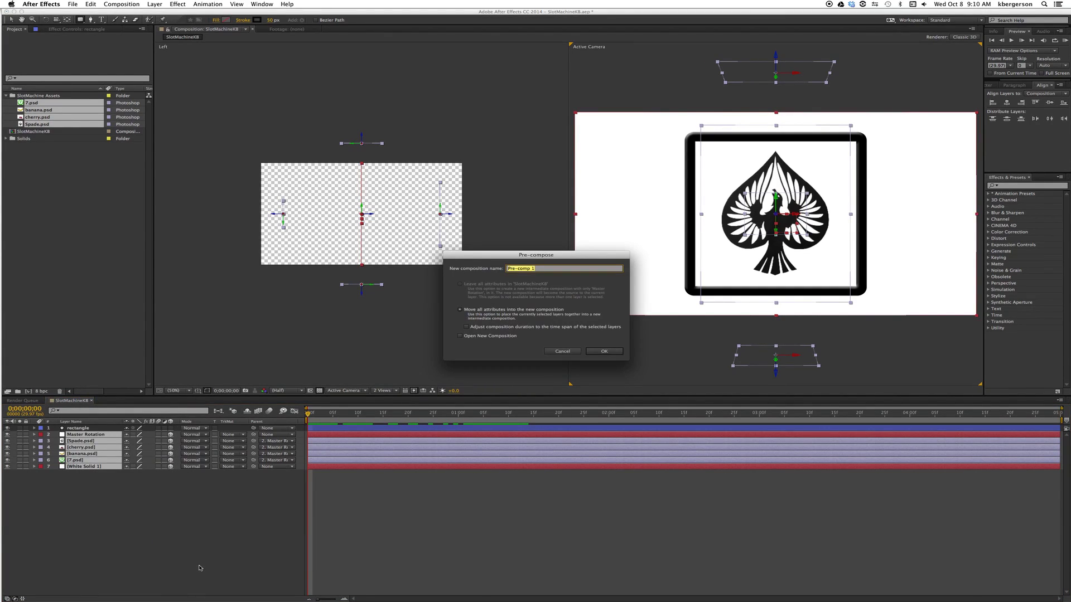
text(sm)
key(Return)
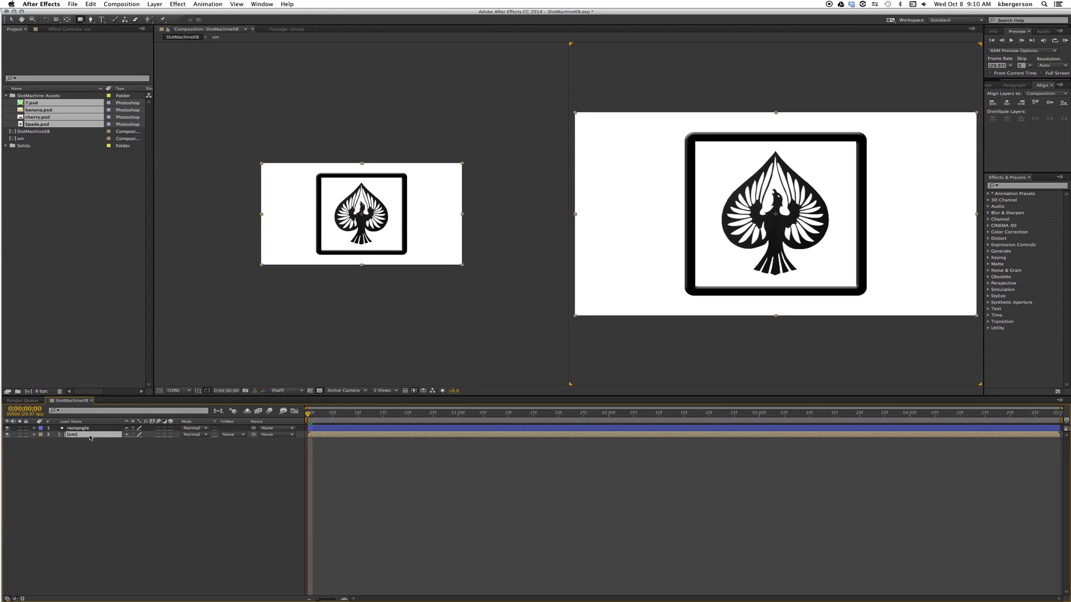
- Draw a rectangular mask on the sm layer covering the card frame's interior
click(81, 20)
drag(691, 136, 863, 291)
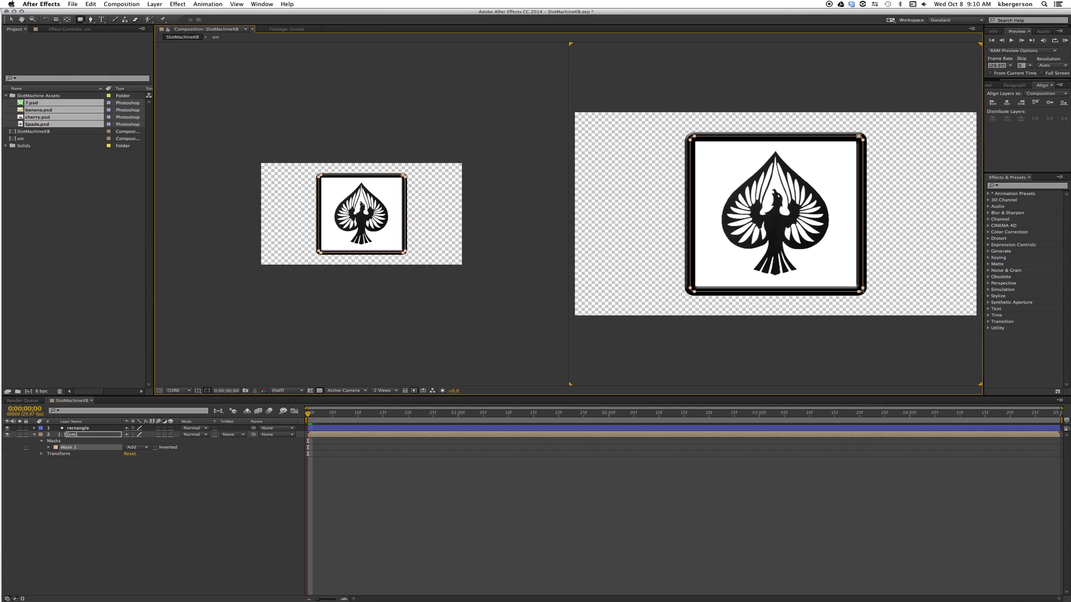
click(100, 481)
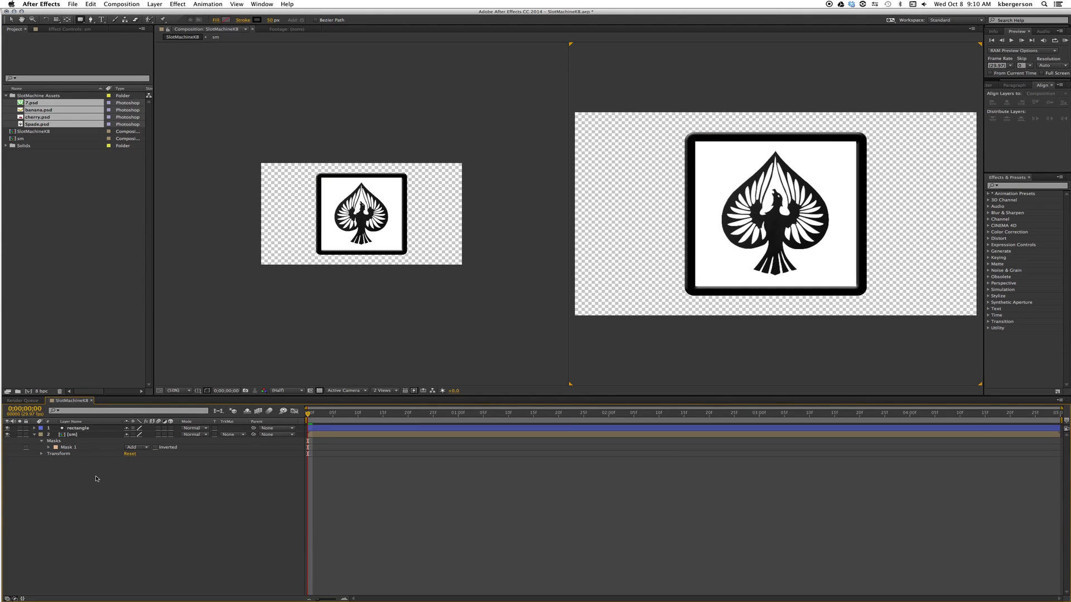
- Pre-compose the rectangle and sm layers into a new composition named 'SMI'
click(34, 435)
click(85, 428)
shift+click(85, 435)
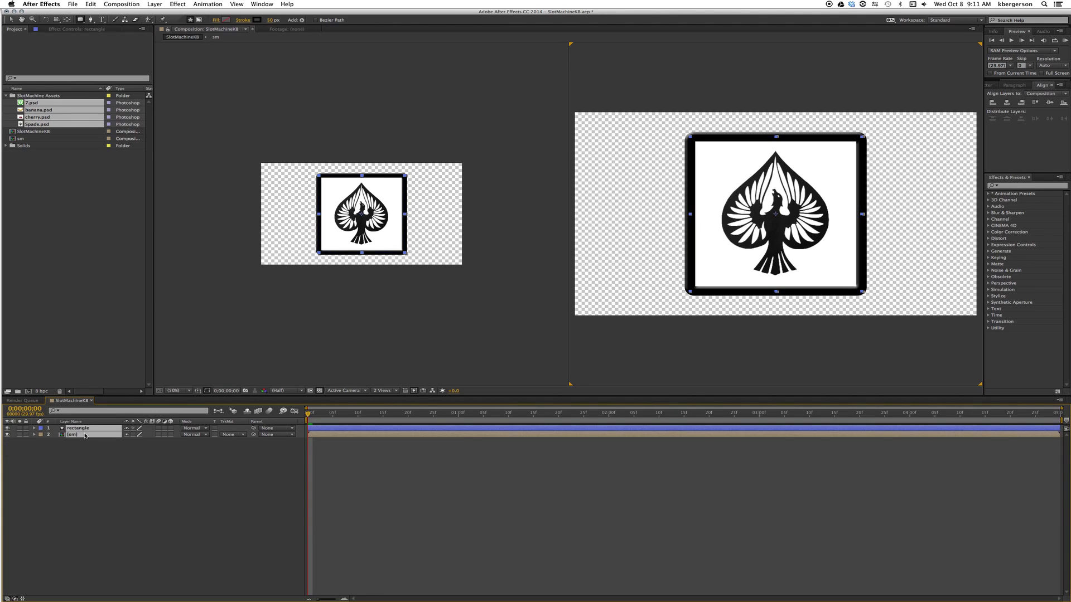
right_click(85, 436)
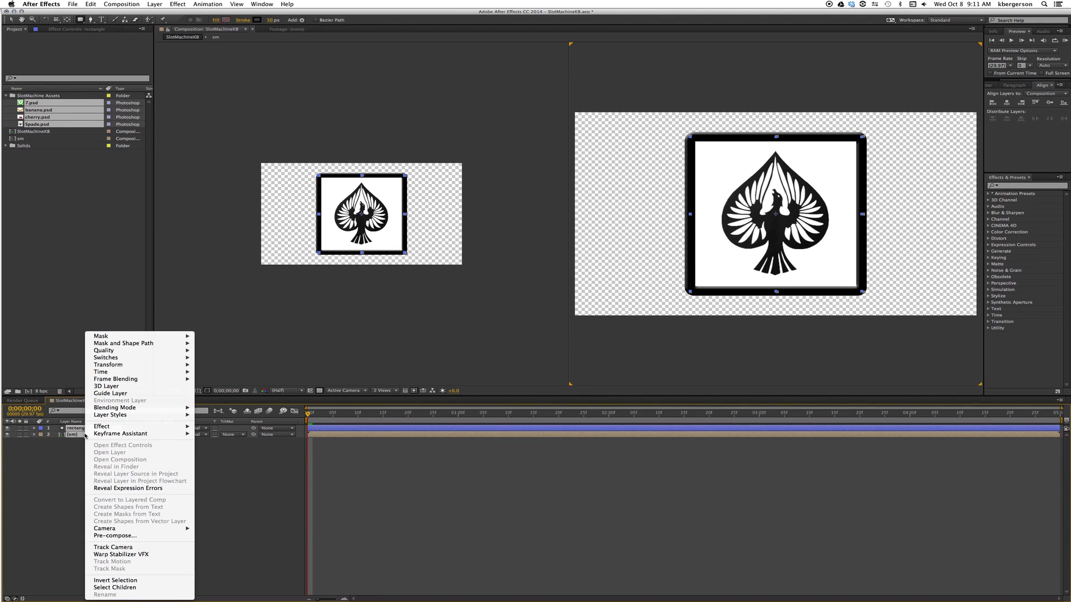
click(115, 536)
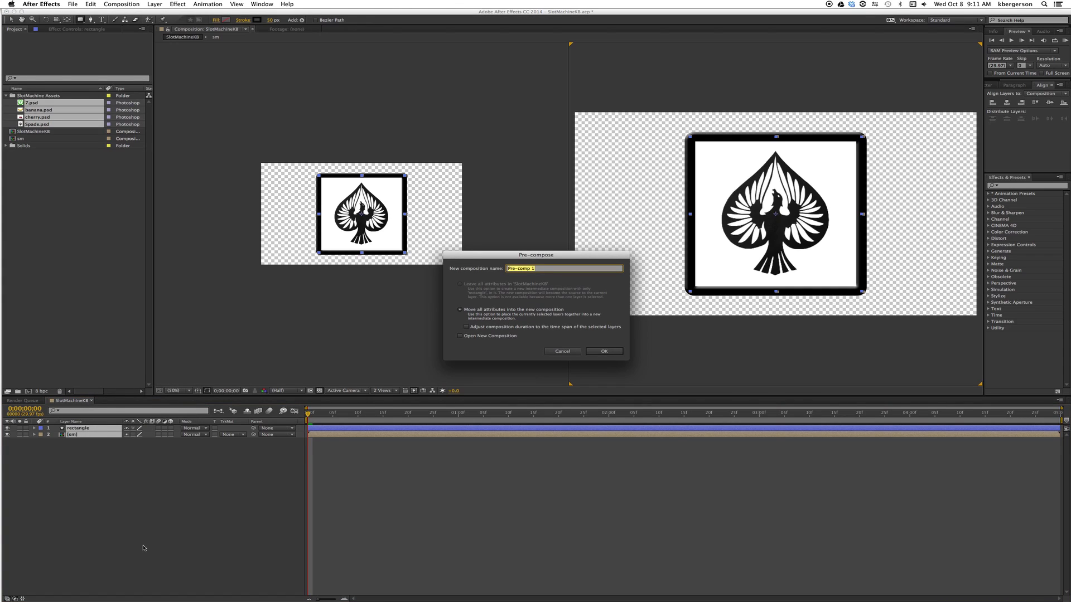
text(SMI)
key(Return)
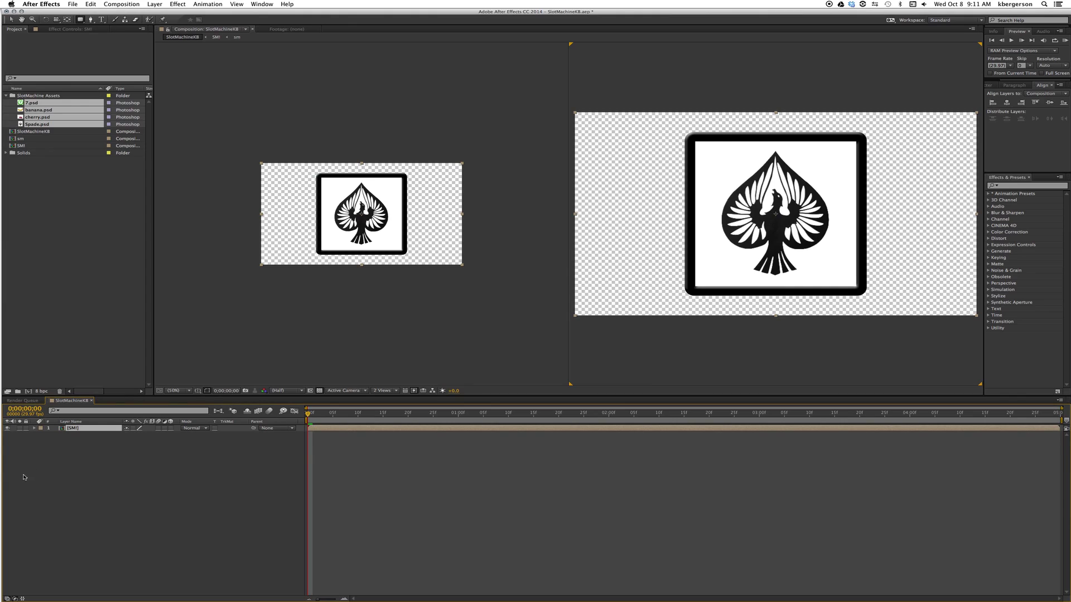
click(17, 146)
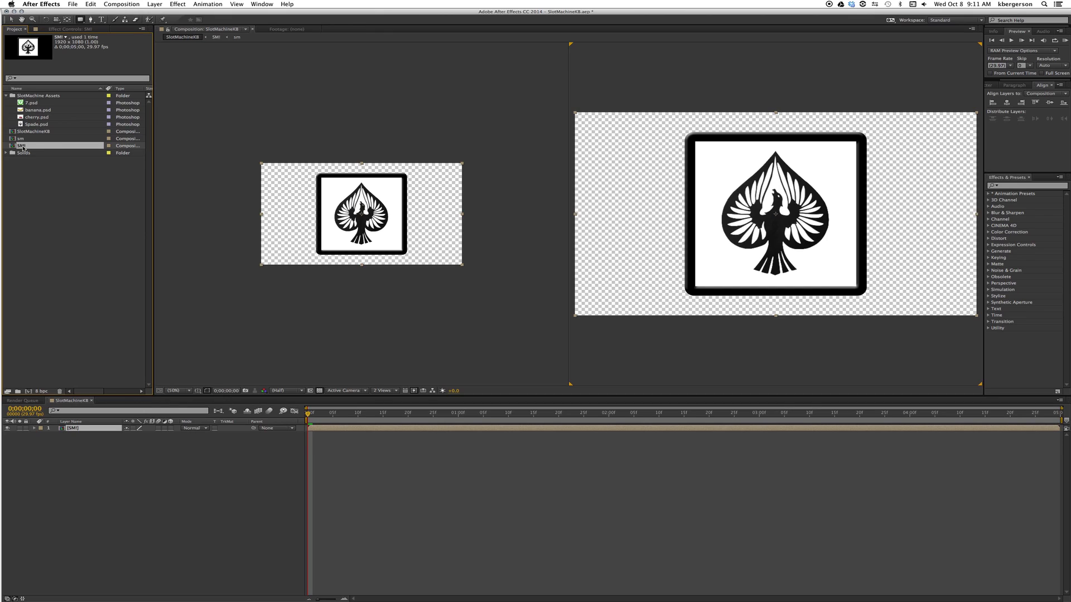
- Duplicate SMI into SMI 2 and SMI 3 and add both to the main composition
key(super+d)
key(super+d)
click(23, 153)
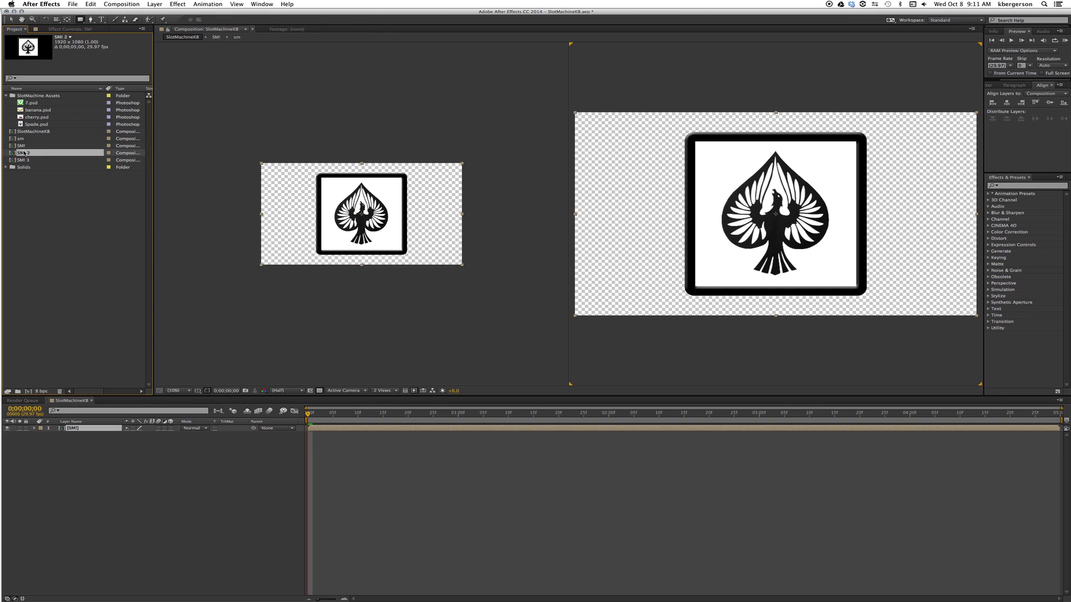
shift+click(27, 161)
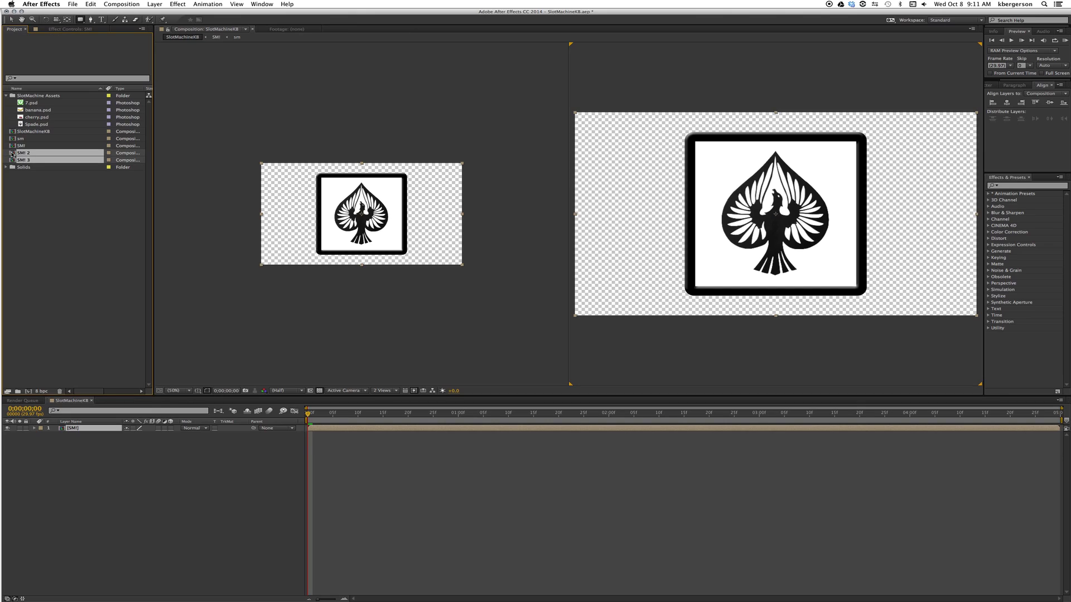
drag(12, 156, 96, 522)
click(83, 493)
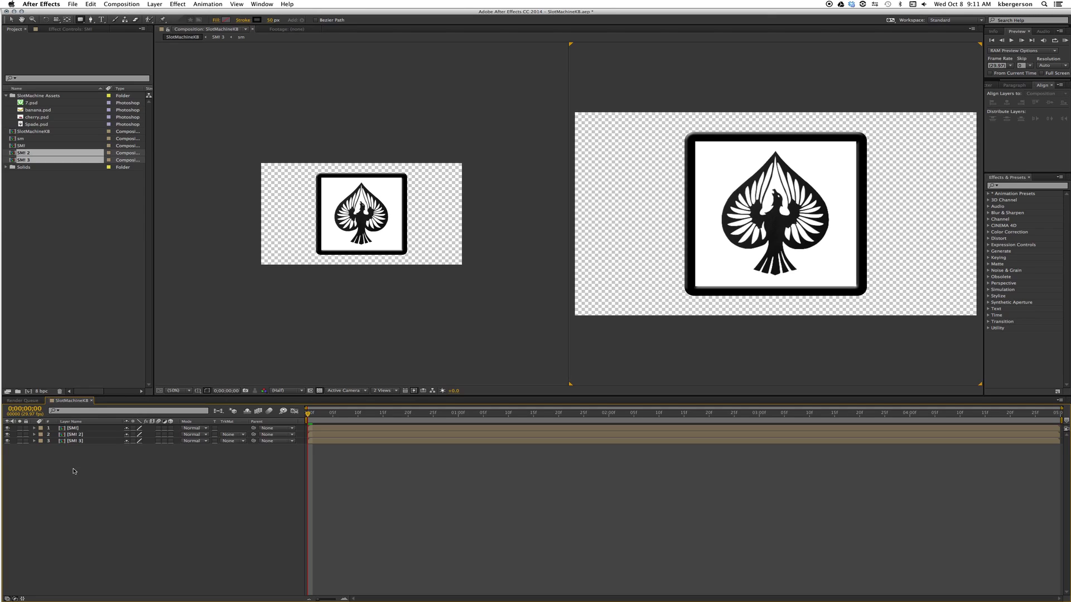
- Show all three reels' Position, moving the first reel left and the third right
click(81, 428)
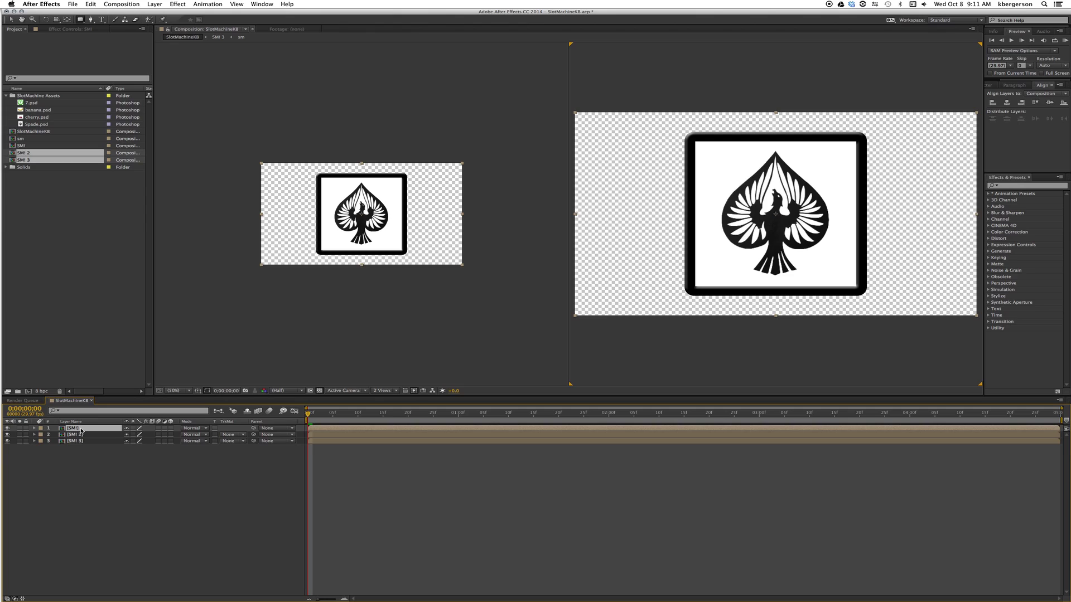
key(super+a)
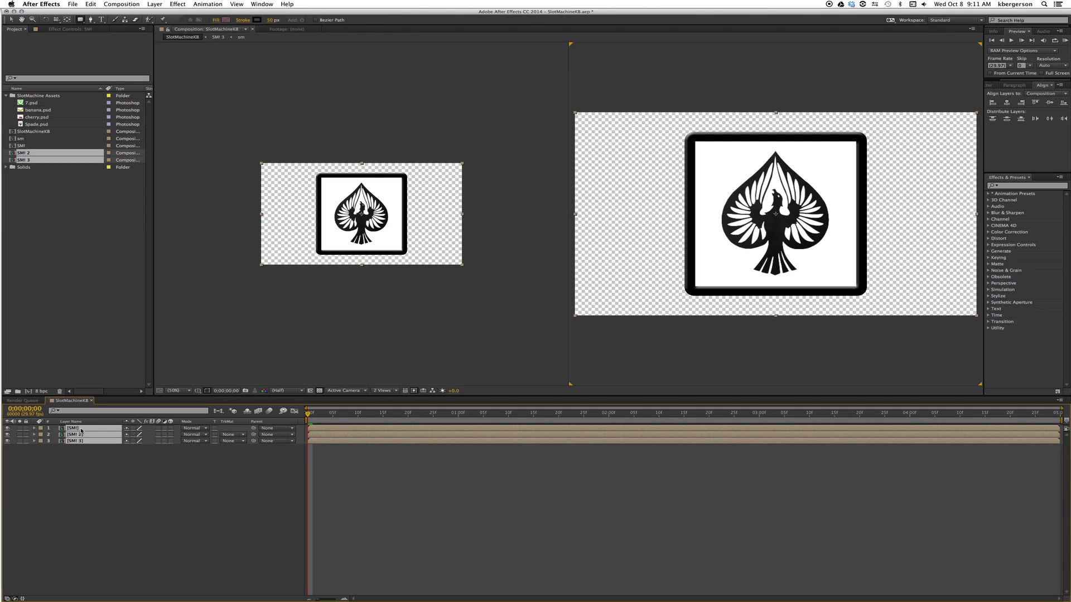
key(p)
click(93, 489)
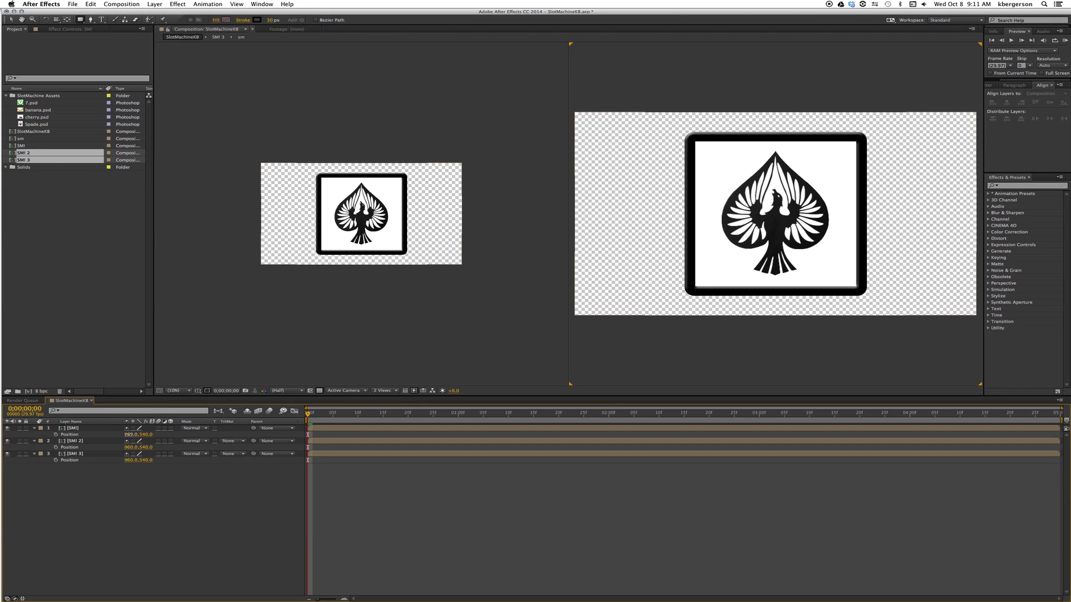
drag(128, 435, 365, 476)
click(76, 480)
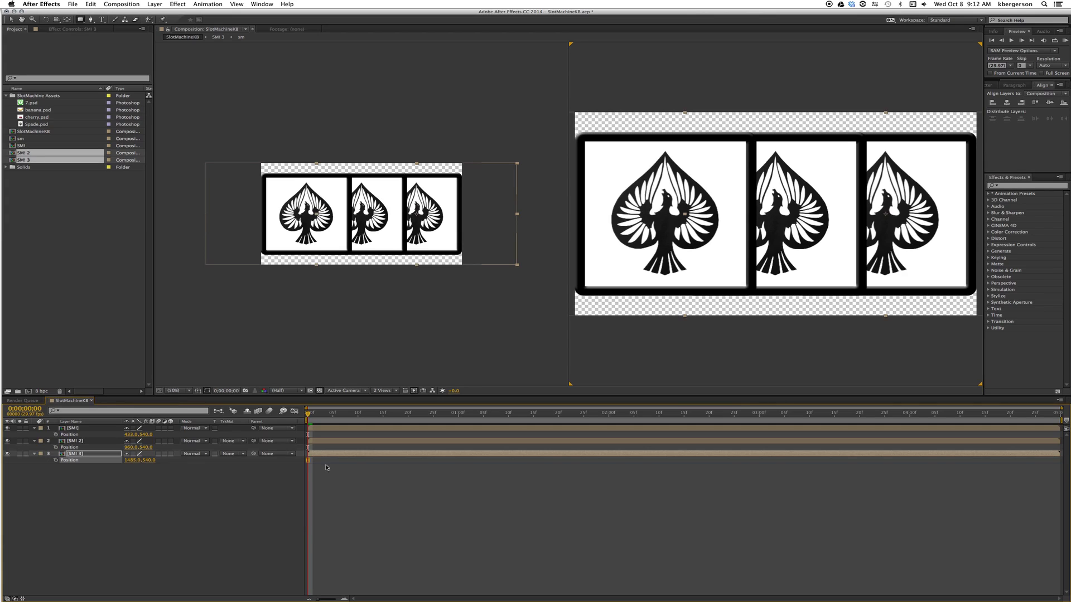
- Scale all three reel layers to 55% together, then preview the spin
key(super+a)
key(s)
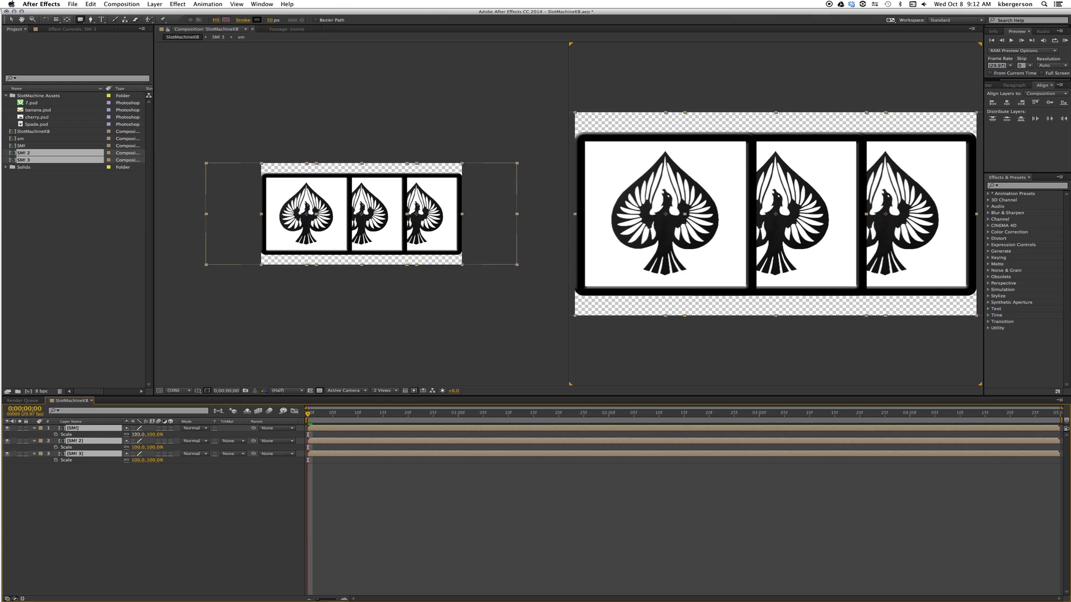
drag(140, 434, 120, 435)
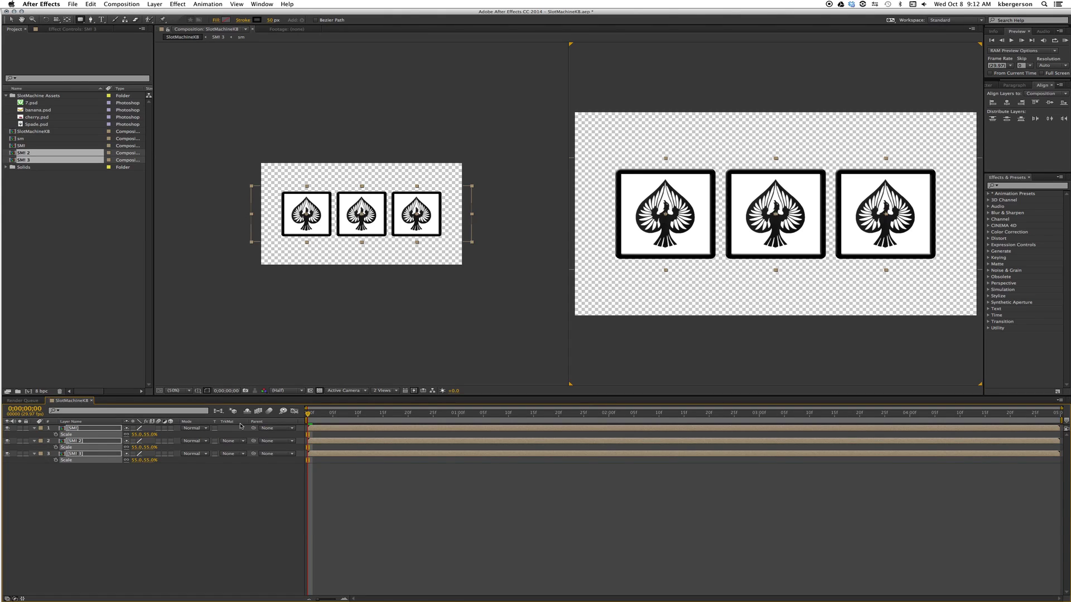
click(180, 509)
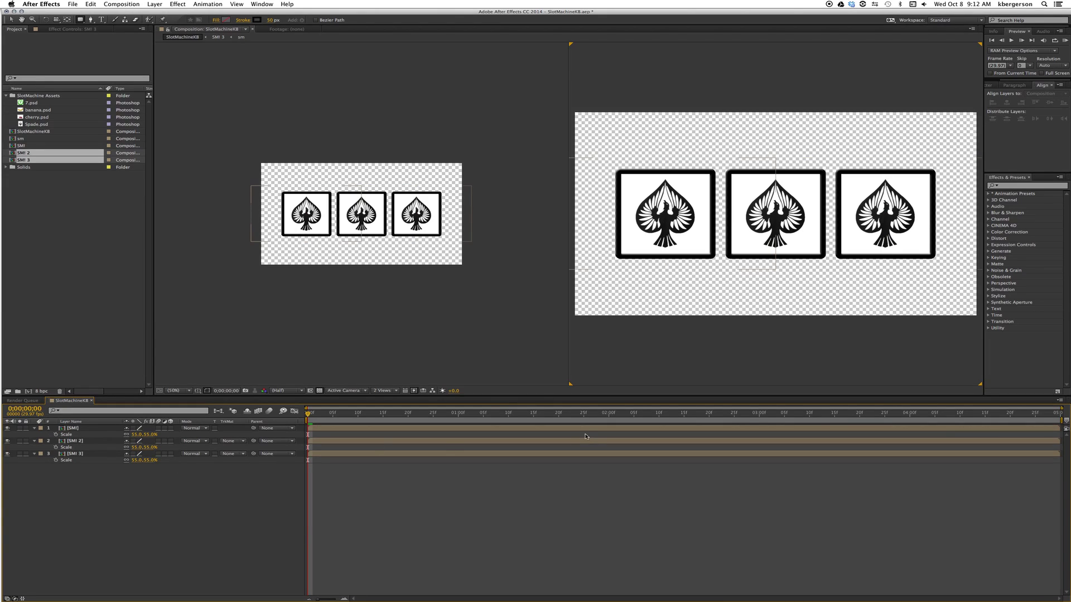
key(space)
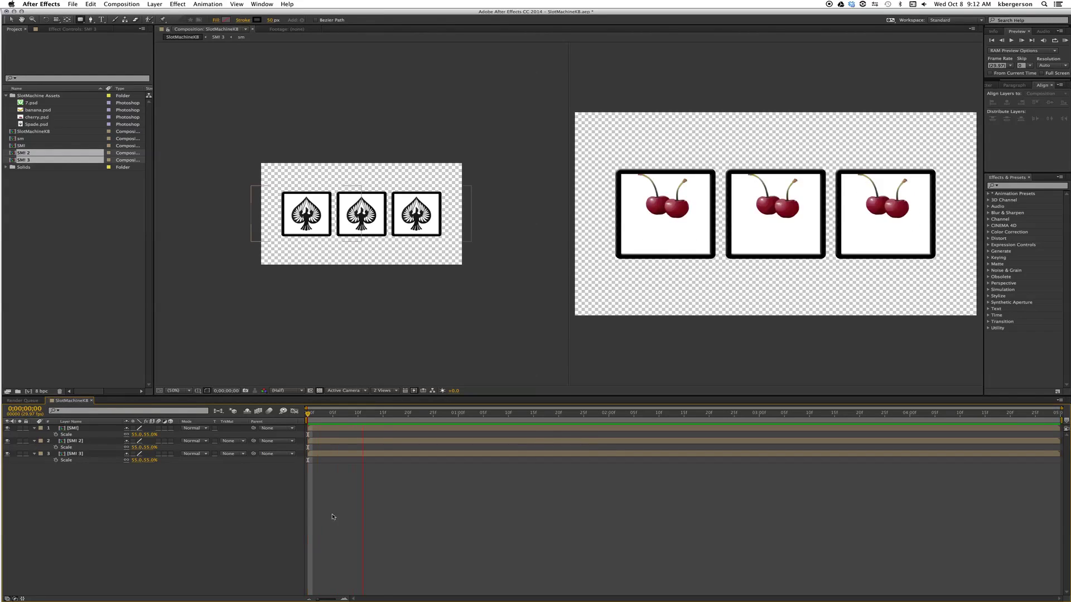
- Enable Time Remapping on all three reel layers
key(super+a)
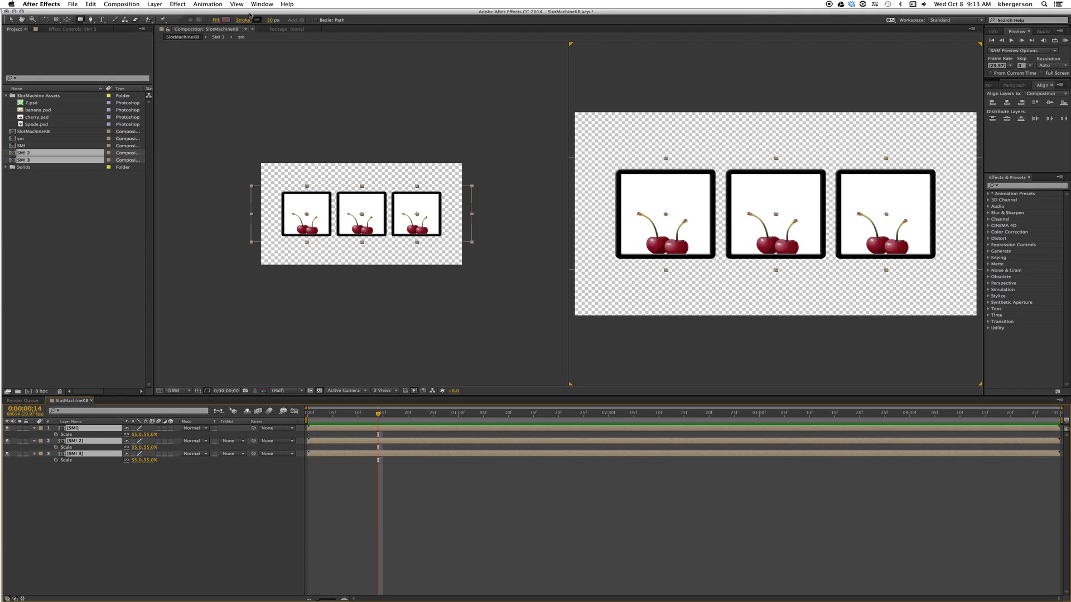
click(154, 5)
mouse_move(240, 93)
click(321, 95)
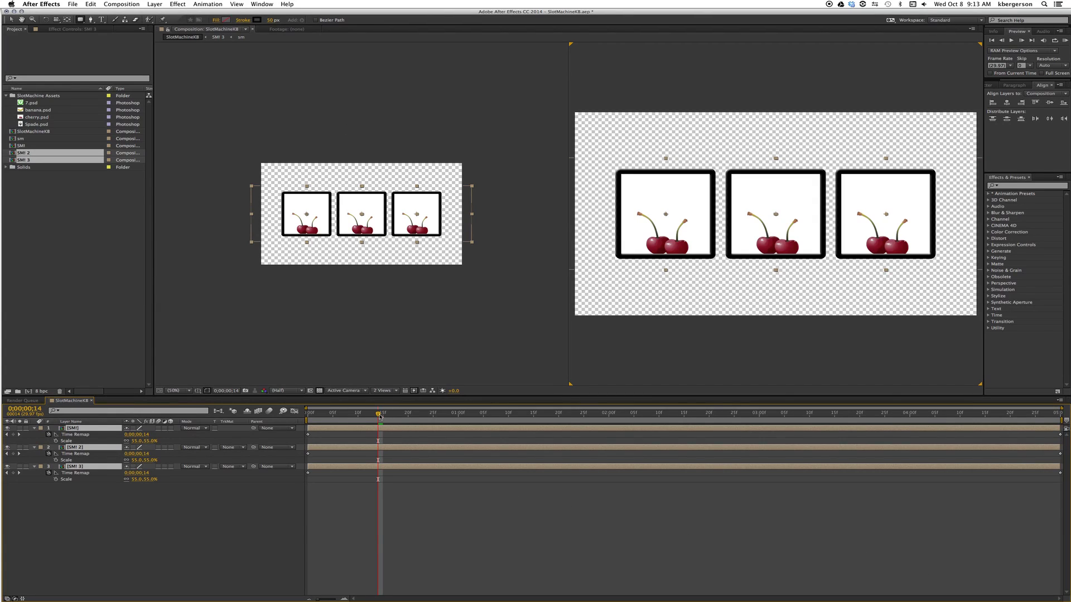
- Stagger the middle and third reels' start times and end the work area around 4 seconds
mouse_move(379, 416)
mouse_down()
mouse_move(345, 418)
mouse_move(396, 416)
mouse_move(373, 418)
mouse_up()
click(388, 456)
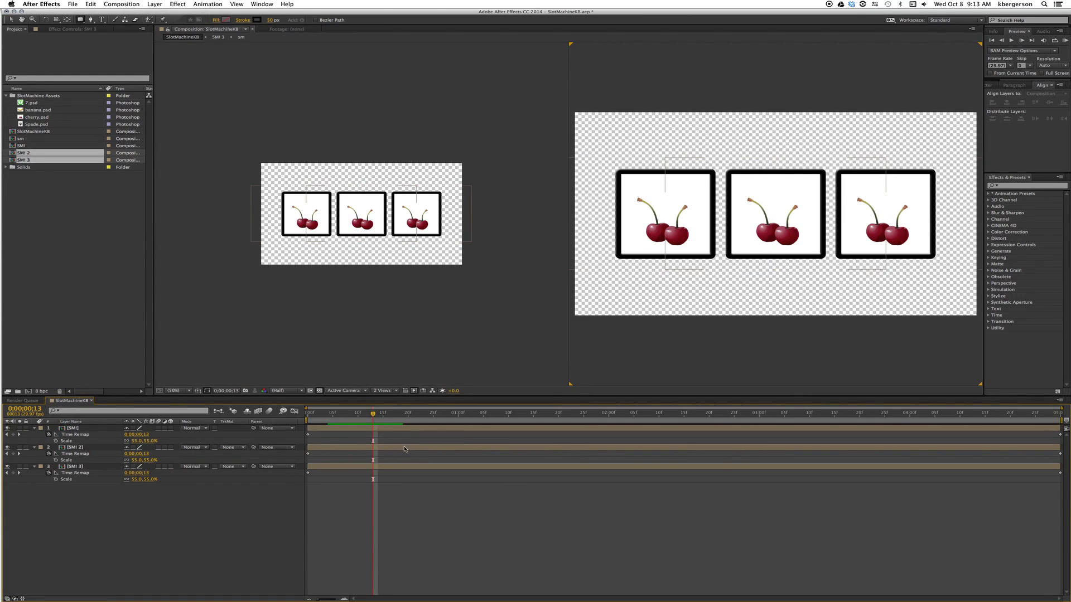
drag(402, 450, 345, 447)
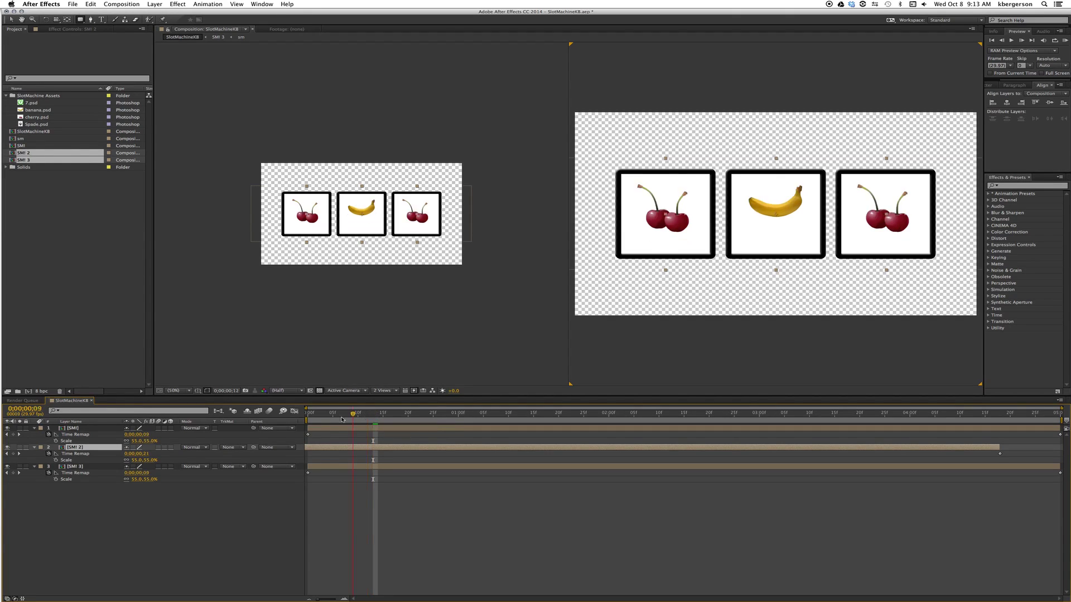
key(Home)
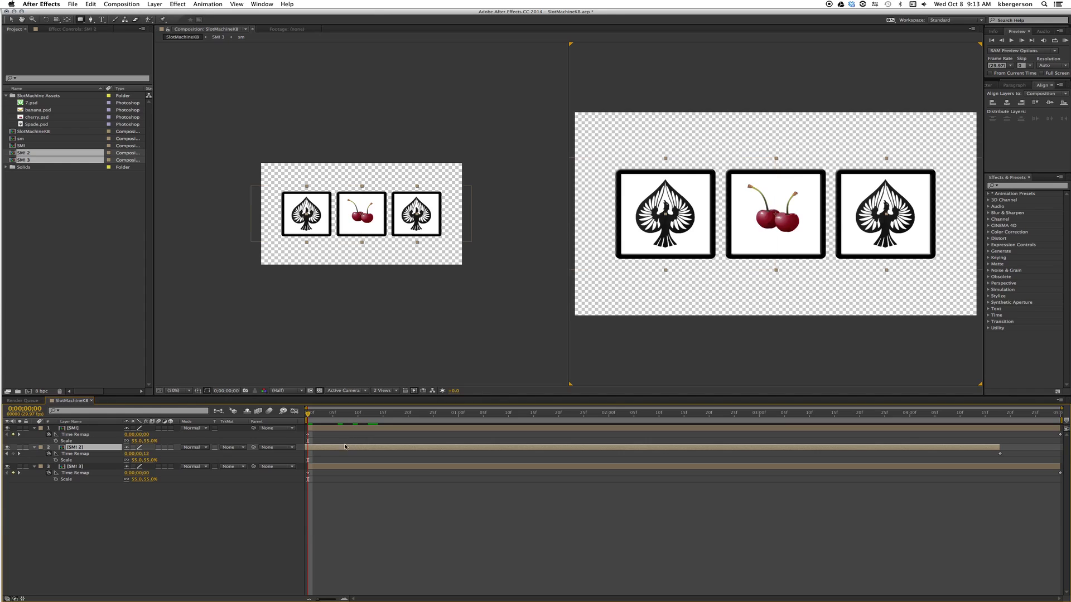
mouse_move(346, 448)
mouse_down()
mouse_move(385, 453)
mouse_move(346, 449)
mouse_up()
drag(424, 470, 299, 472)
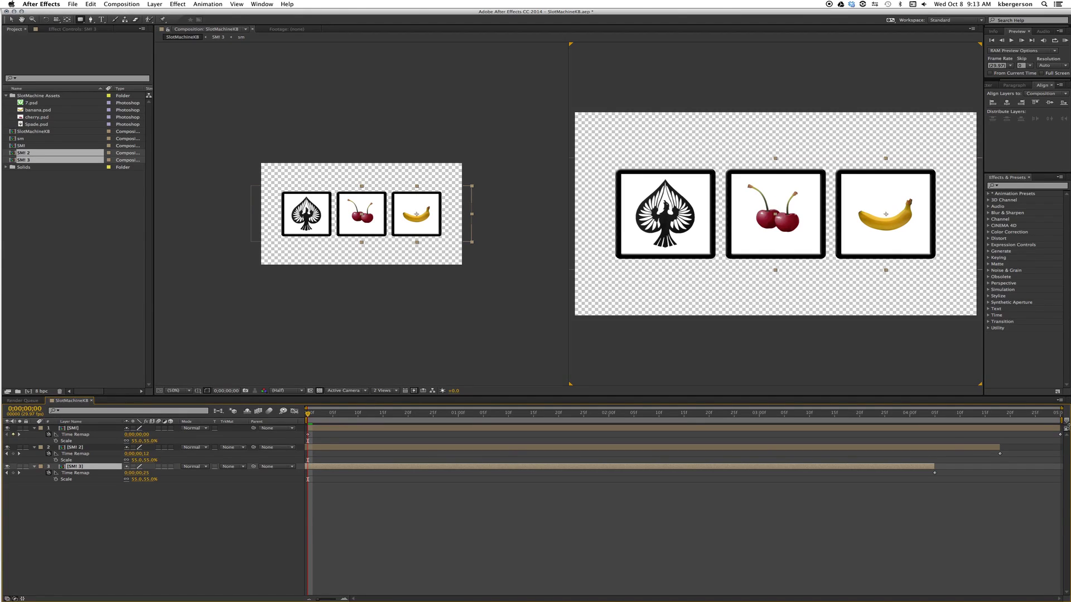
drag(1061, 420, 905, 420)
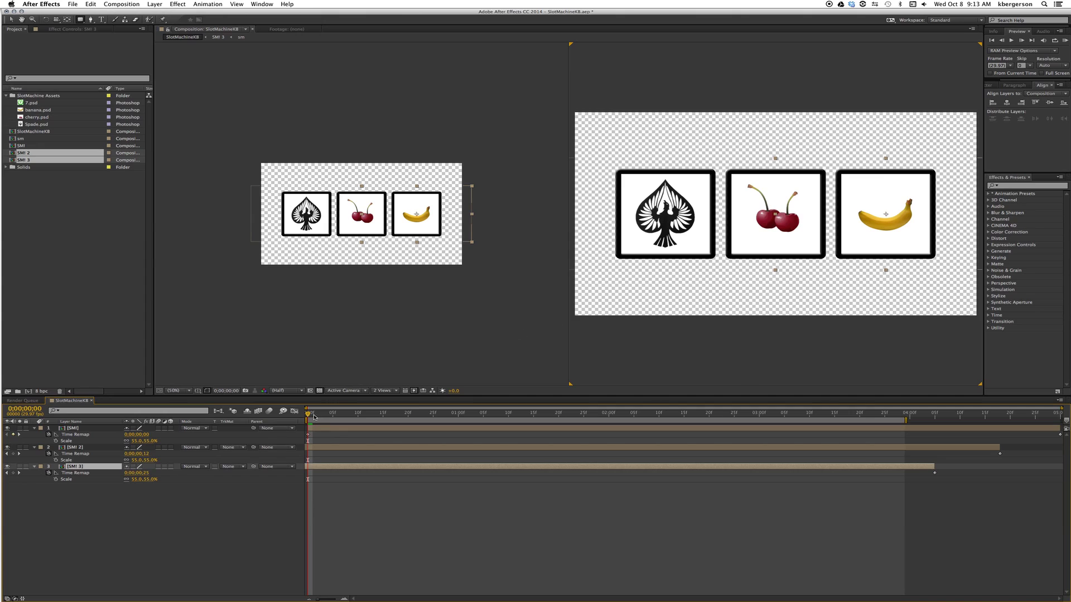
drag(307, 416, 618, 436)
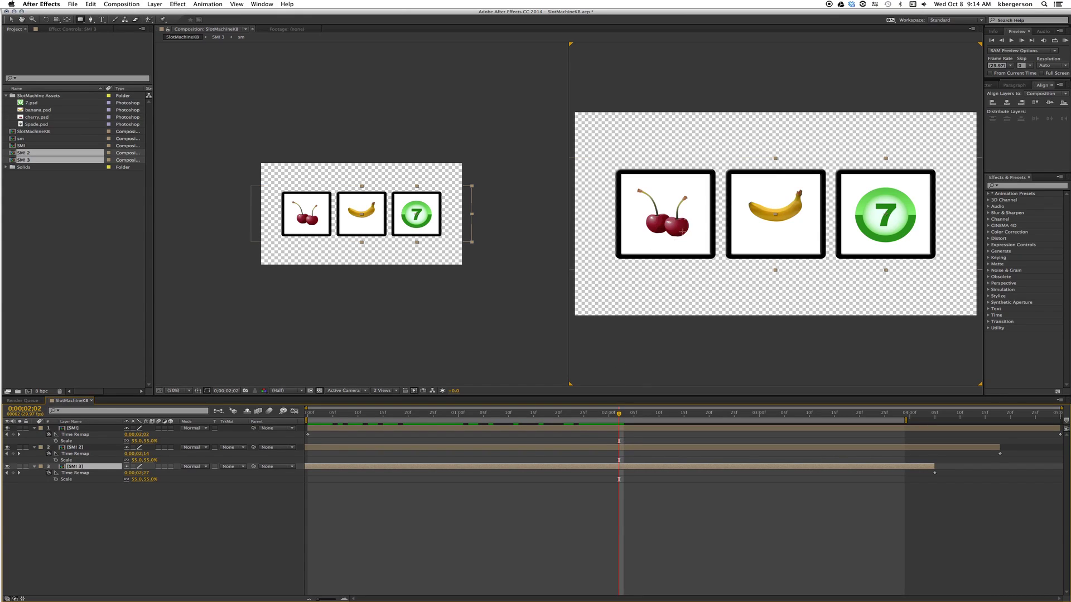
- Add hold Time Remap keyframes stopping the three reels in turn at 2;02, 2;27 and 4;04
click(558, 427)
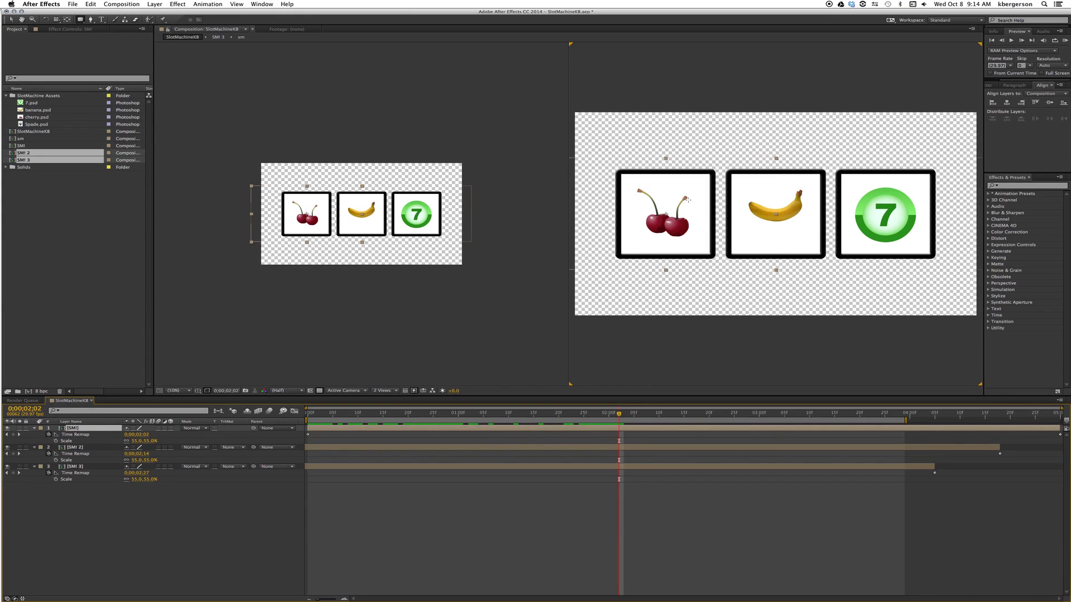
click(14, 436)
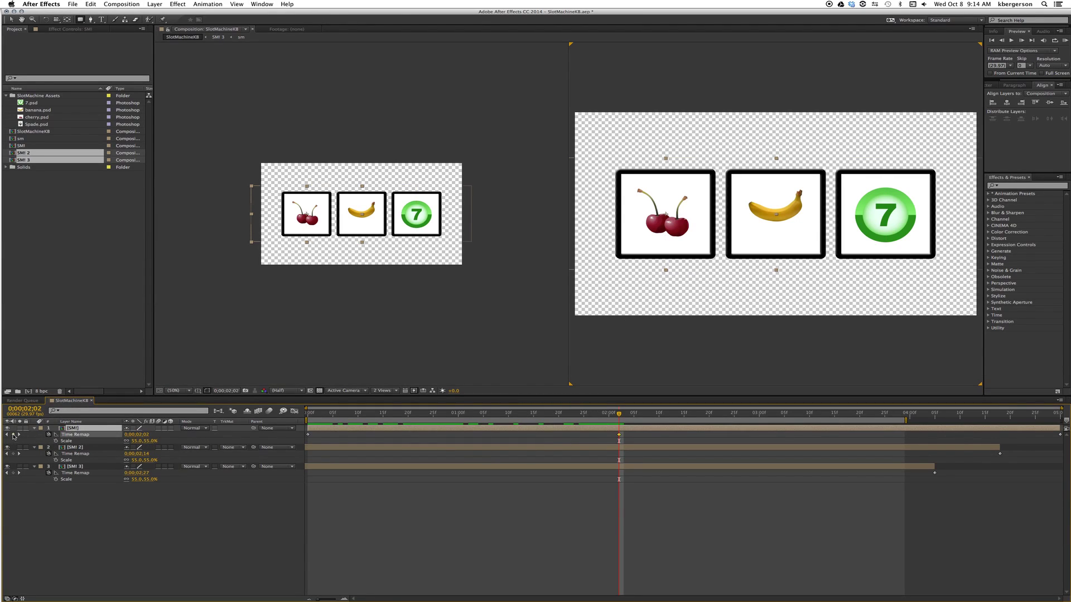
right_click(619, 436)
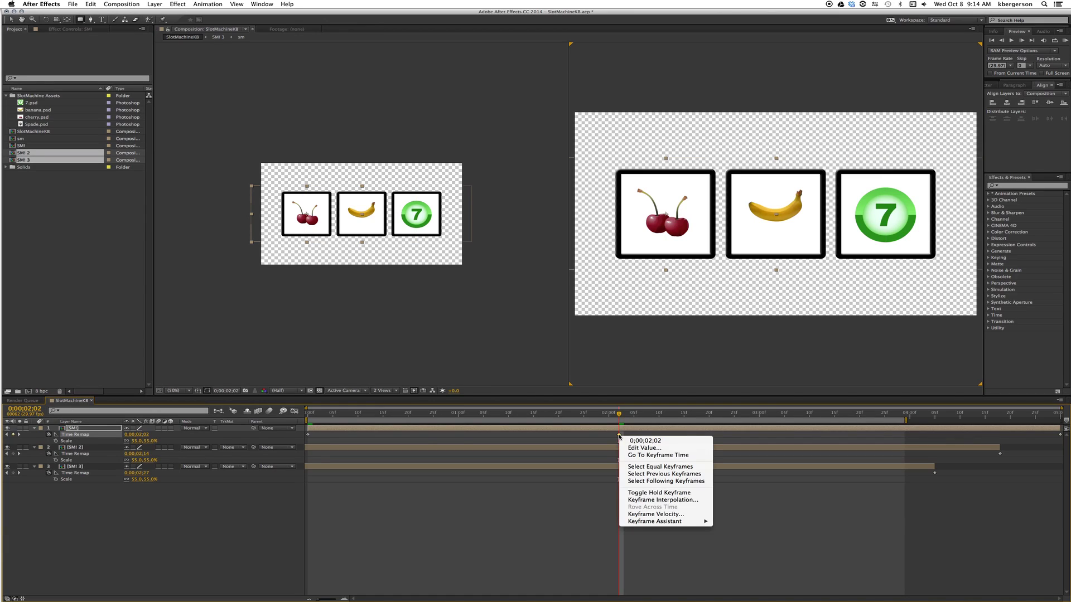
click(669, 493)
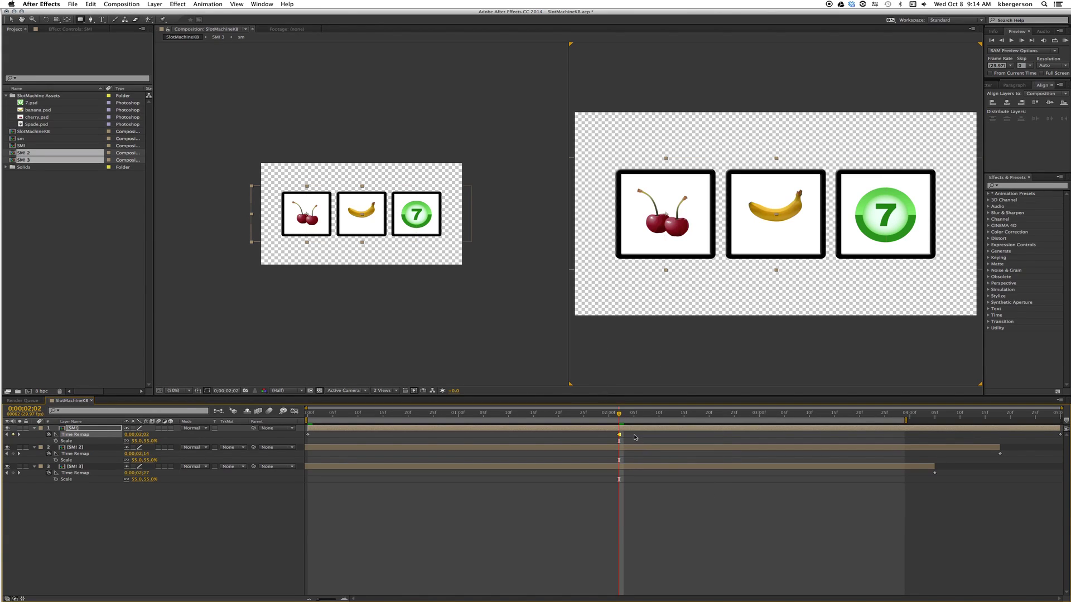
drag(619, 414, 685, 432)
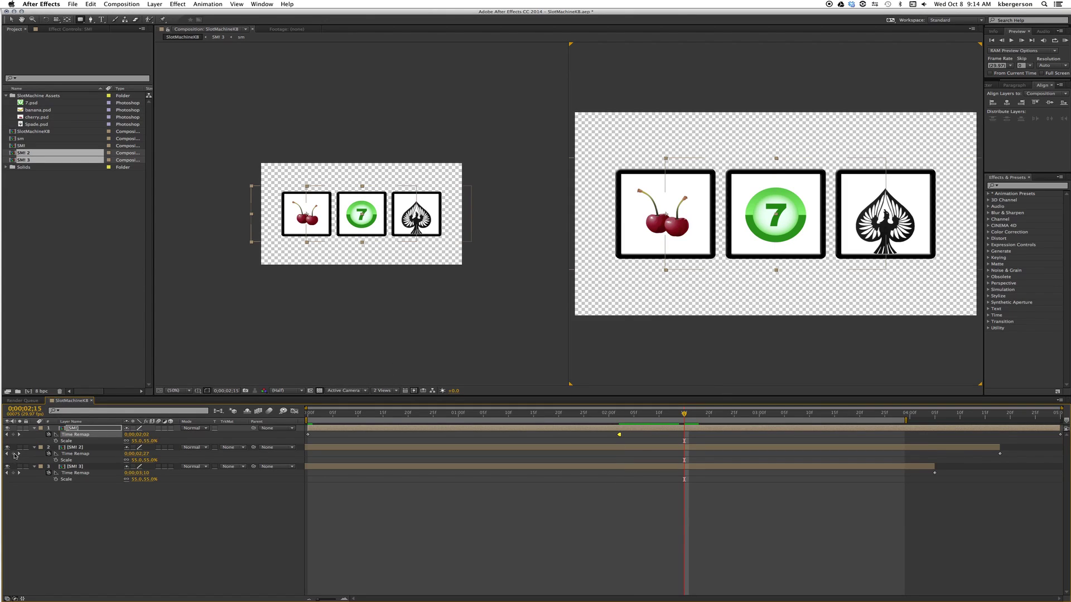
click(13, 454)
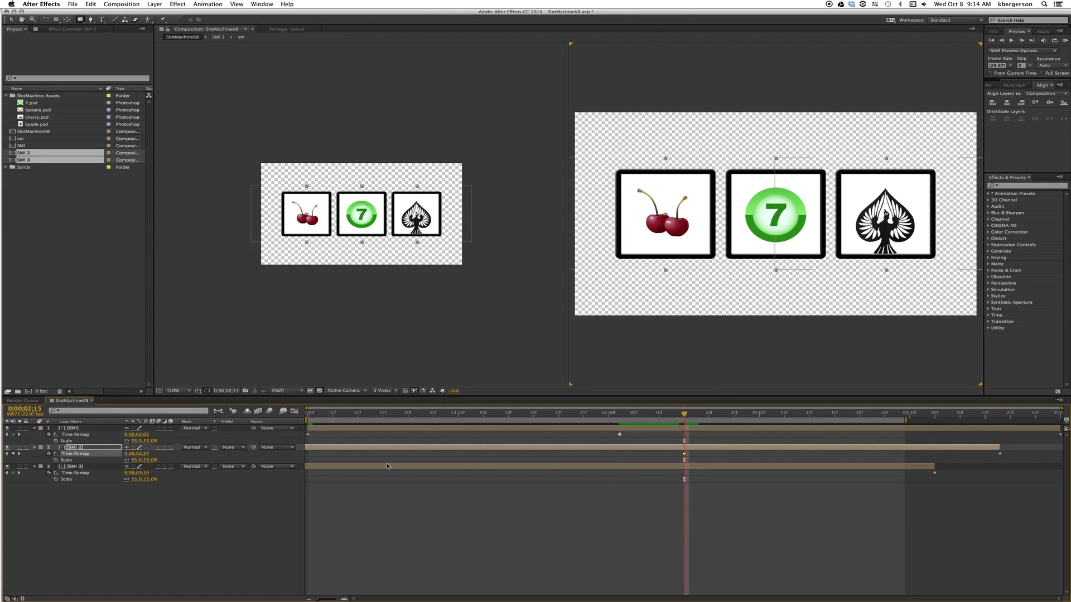
right_click(685, 454)
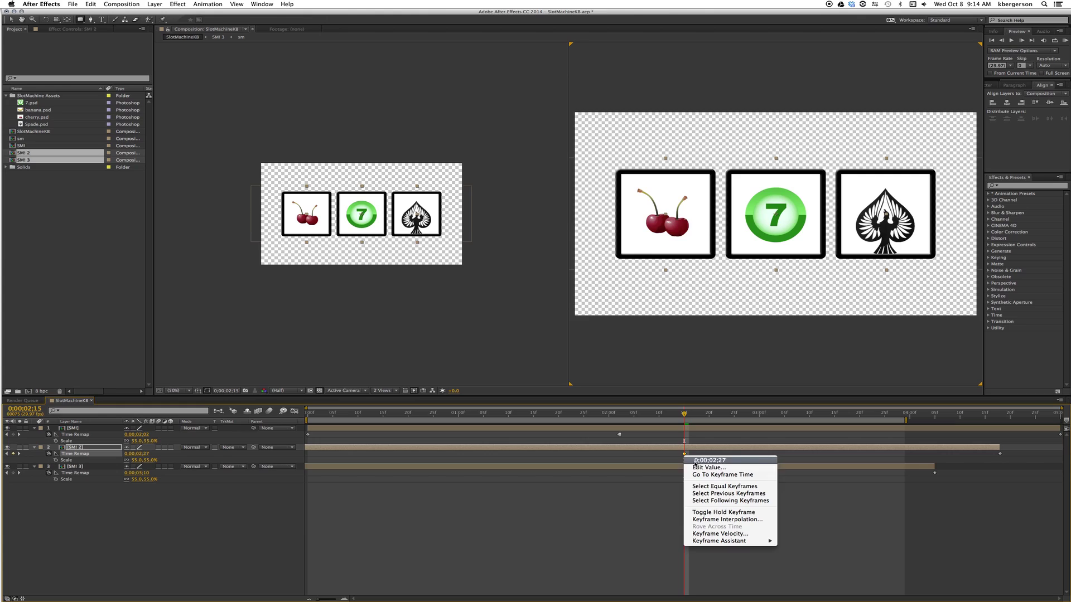
click(723, 512)
drag(685, 413, 804, 435)
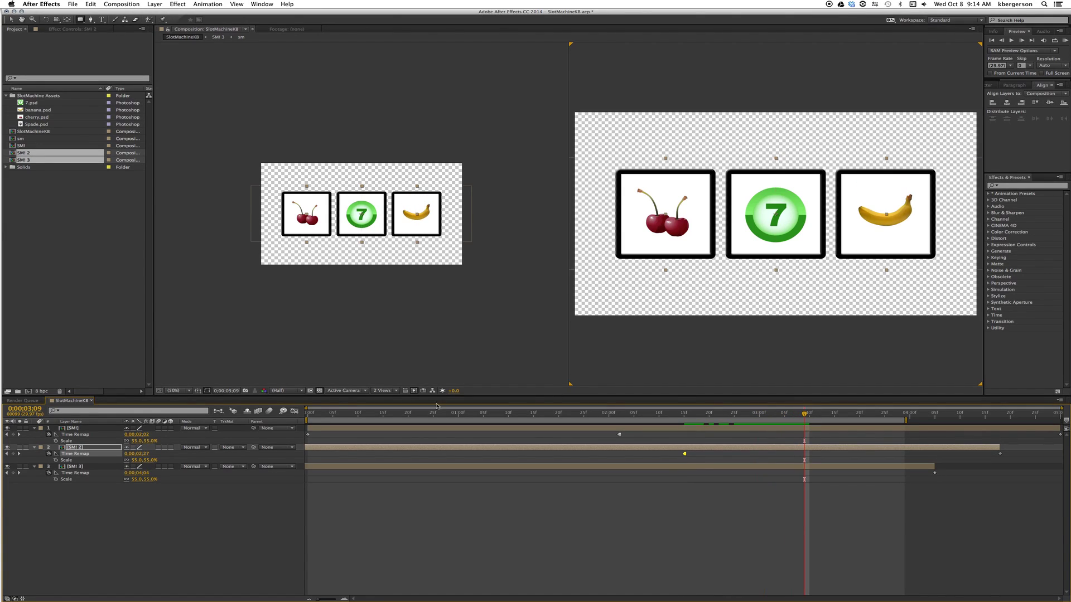
click(13, 474)
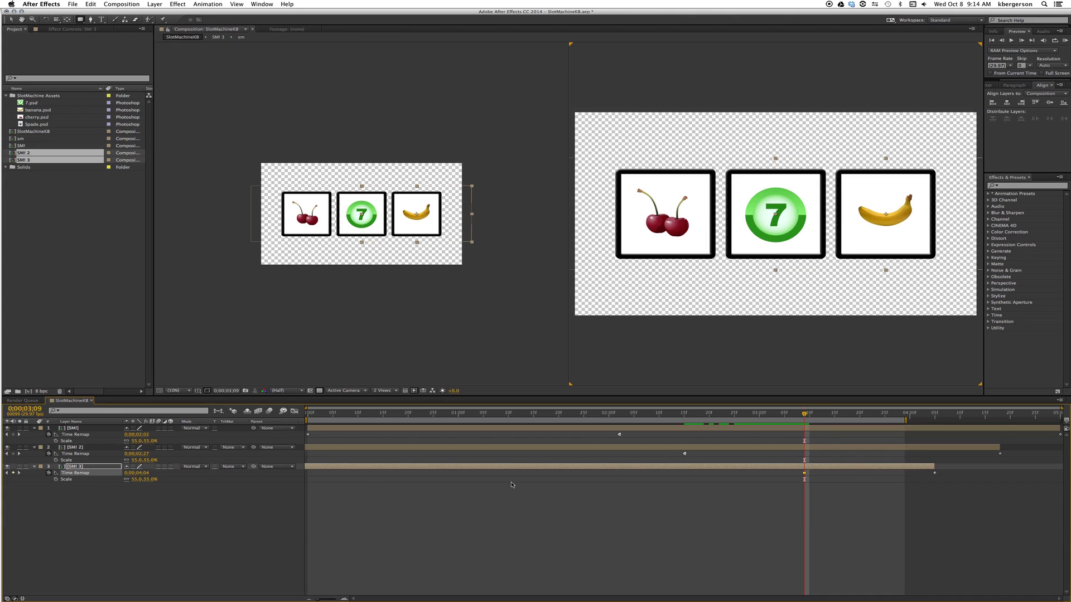
right_click(805, 473)
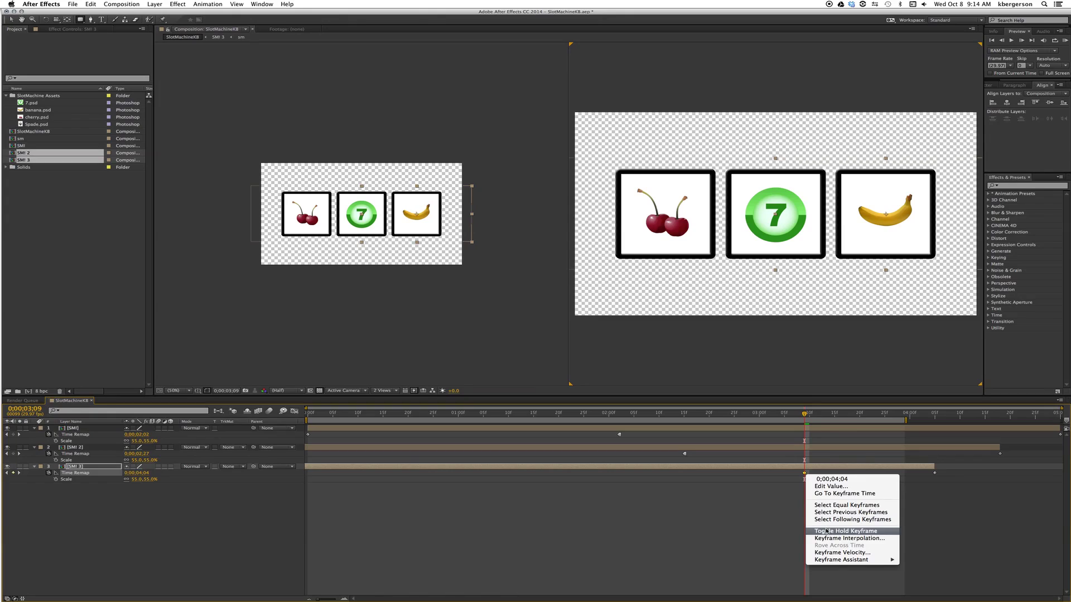
click(846, 531)
drag(906, 421, 910, 420)
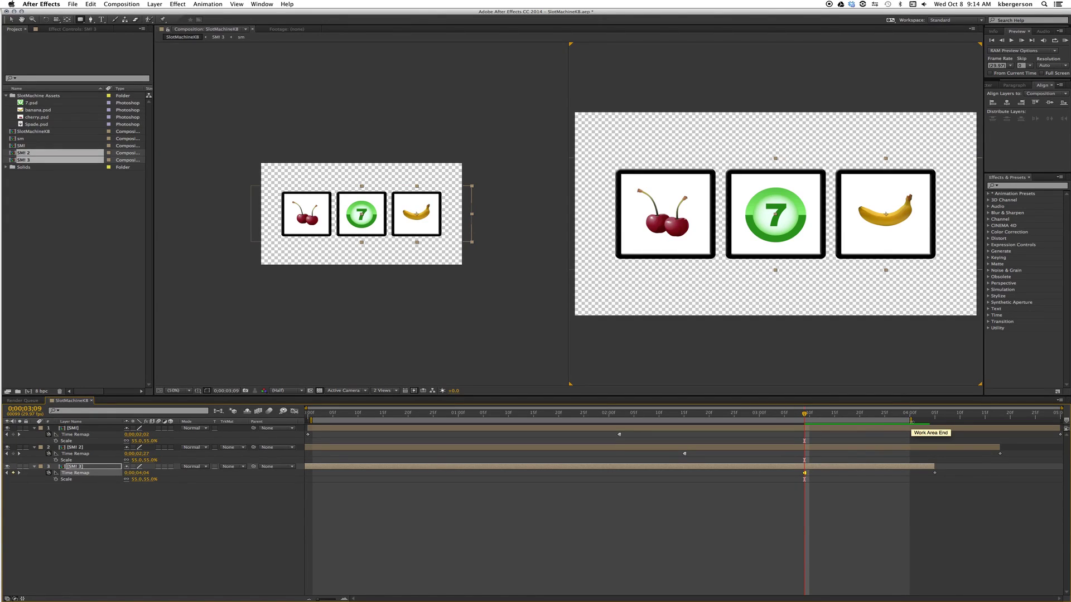
- Preview the reels spinning, then select the stopping keyframes on all three reels
key(space)
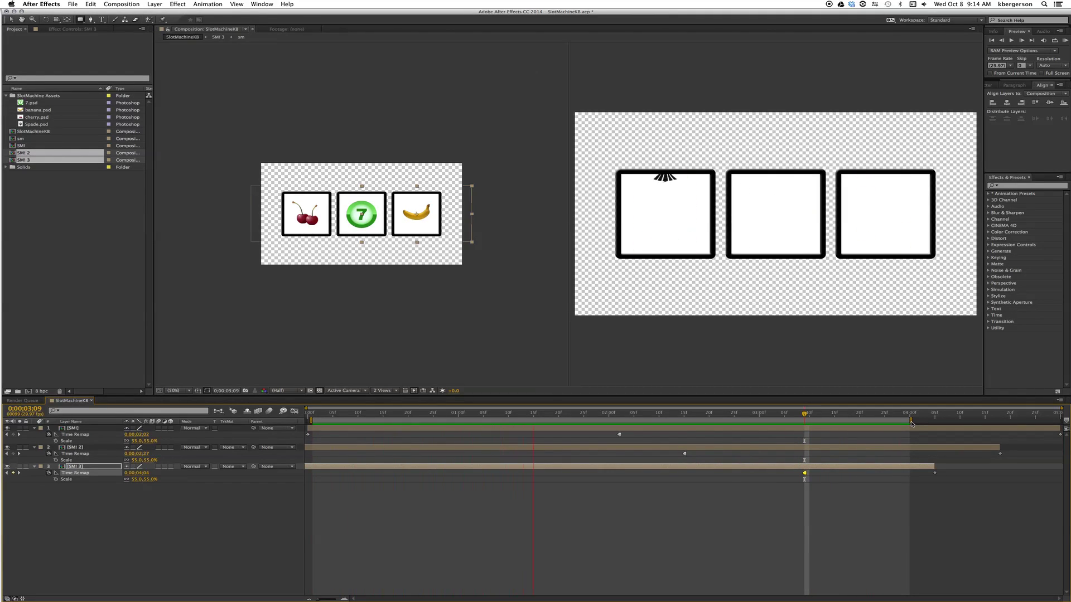
click(823, 472)
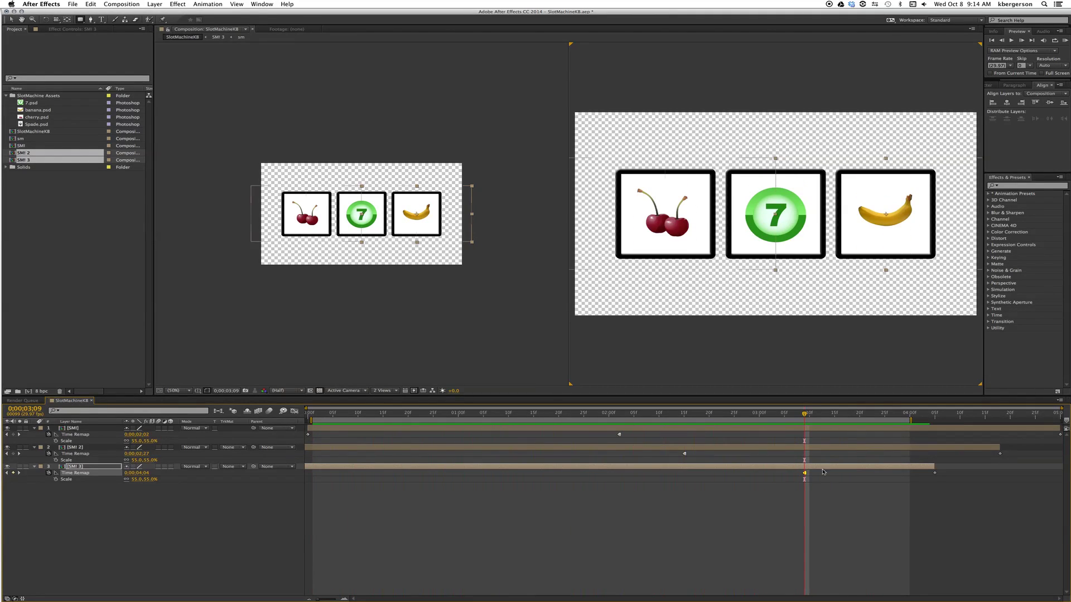
drag(826, 483, 617, 435)
- Apply Easy Ease to the selected keyframes and toggle them back to hold keyframes
right_click(621, 436)
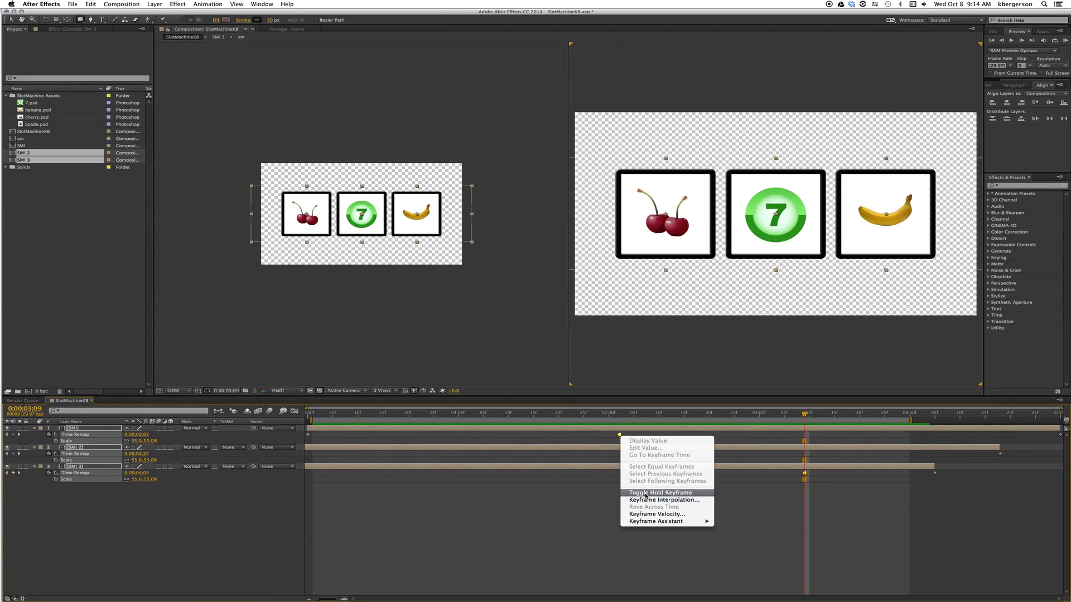
mouse_move(669, 521)
click(734, 536)
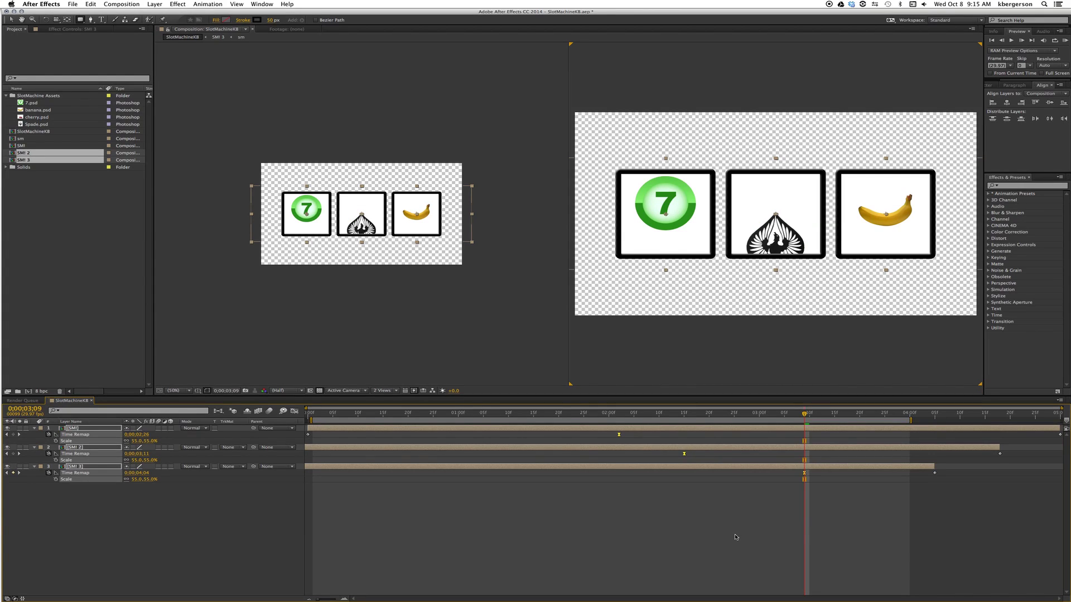
right_click(805, 475)
click(836, 533)
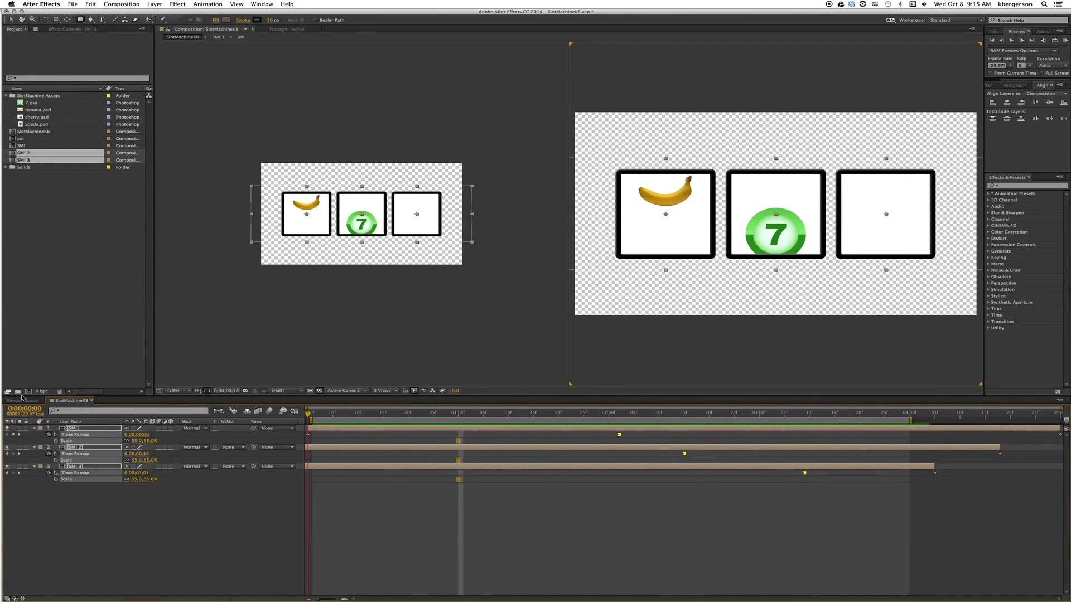
- Deselect everything and scrub the reels from 1;11 forward to 1;26
click(514, 414)
key(F2)
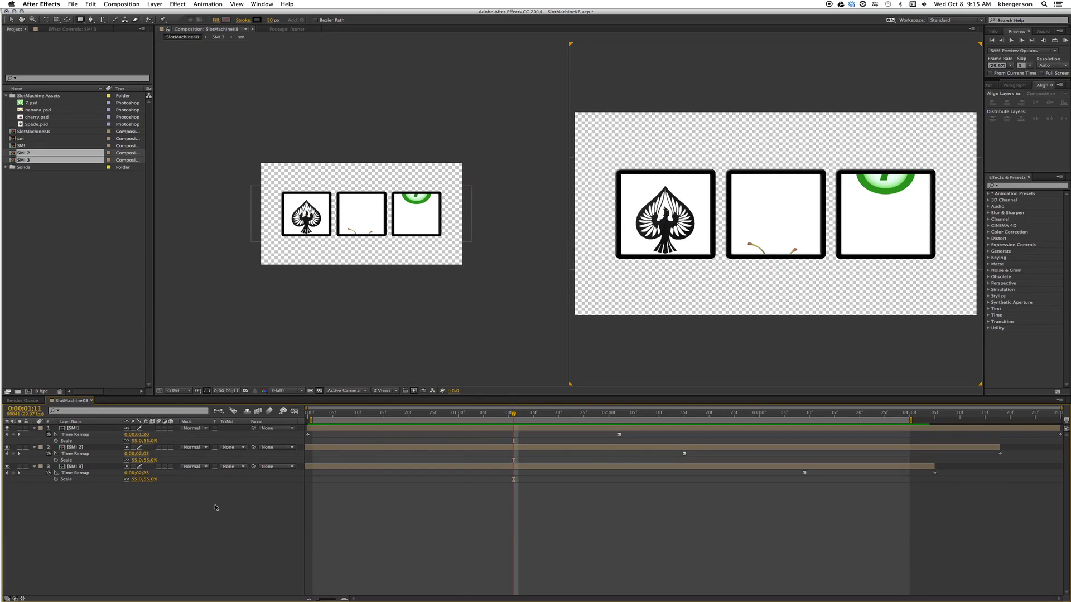
drag(513, 416, 595, 425)
- Add a deep red solid layer and move it beneath the three reel layers
click(155, 5)
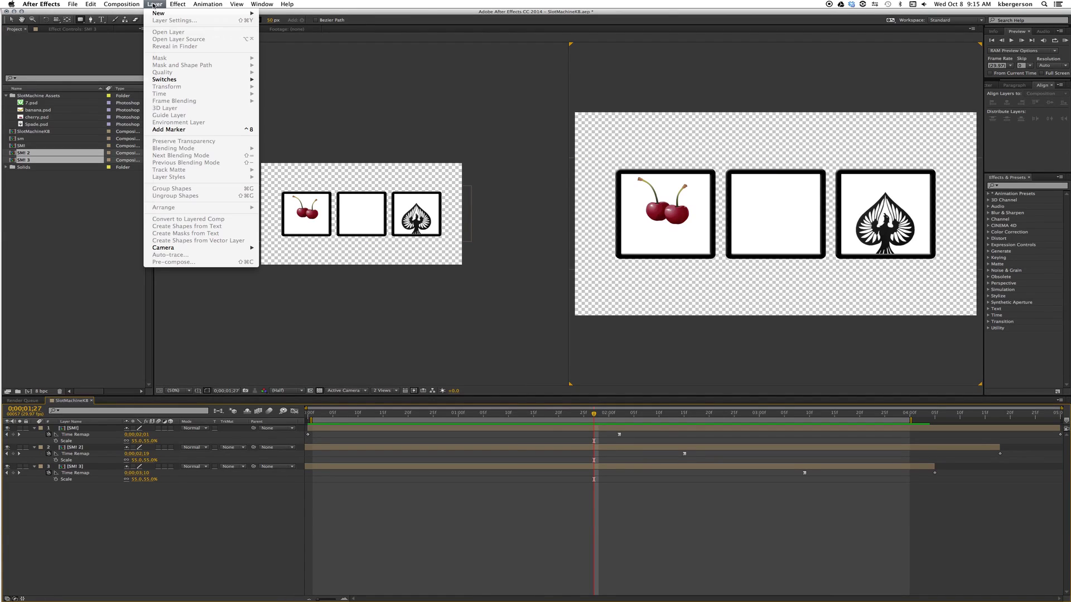
mouse_move(163, 12)
click(277, 23)
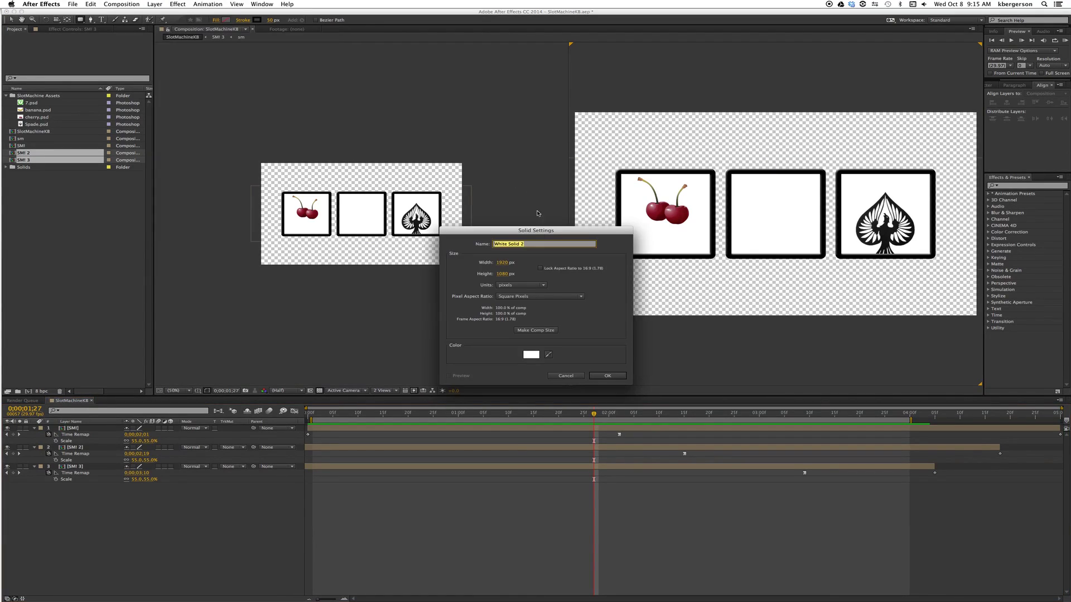
click(550, 356)
click(617, 376)
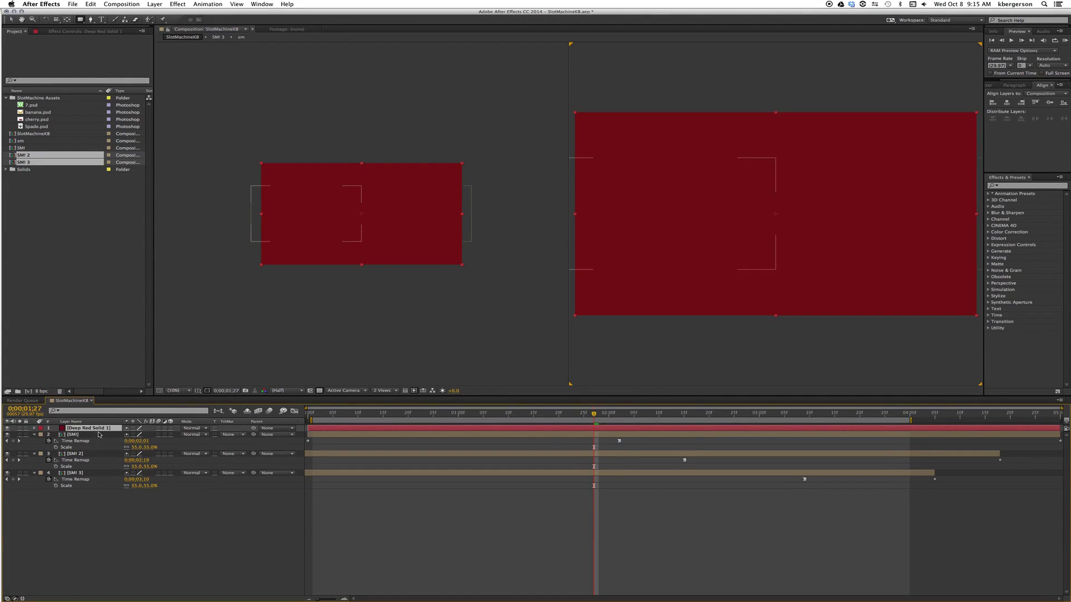
drag(96, 441, 99, 493)
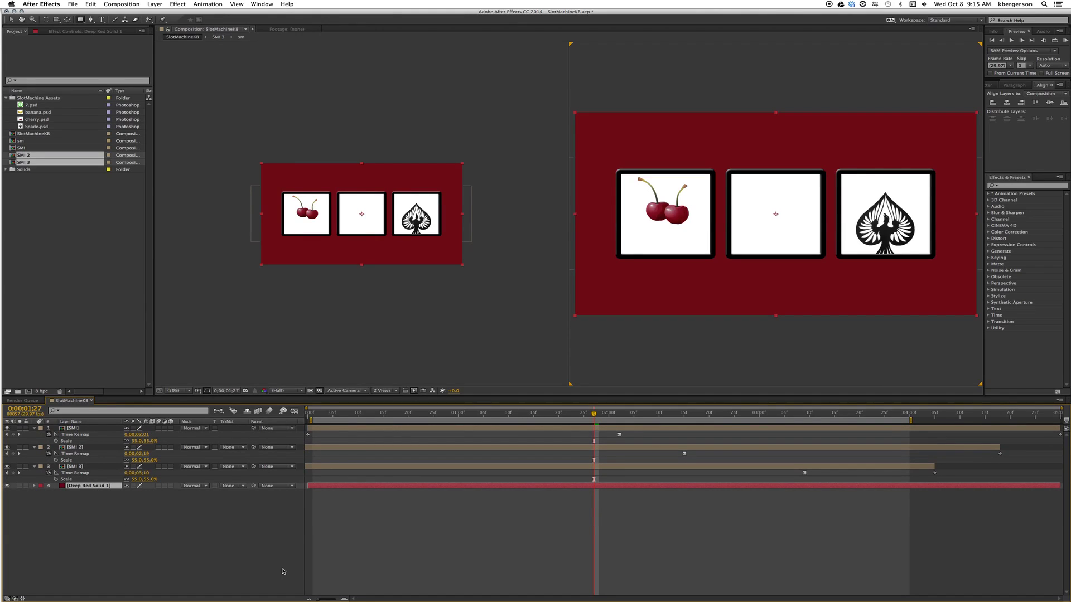